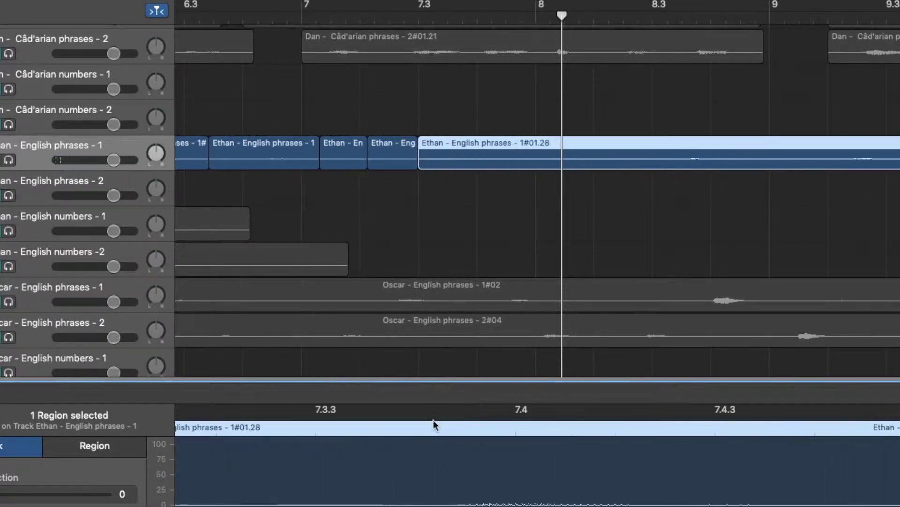
Split the selected English phrases - 1 recording at the playhead between phrases, from bar 7.3 through bar 12
{"action": "key", "text": "super+t"}
{"action": "key", "text": "super+t"}
{"action": "key", "text": "super+t"}
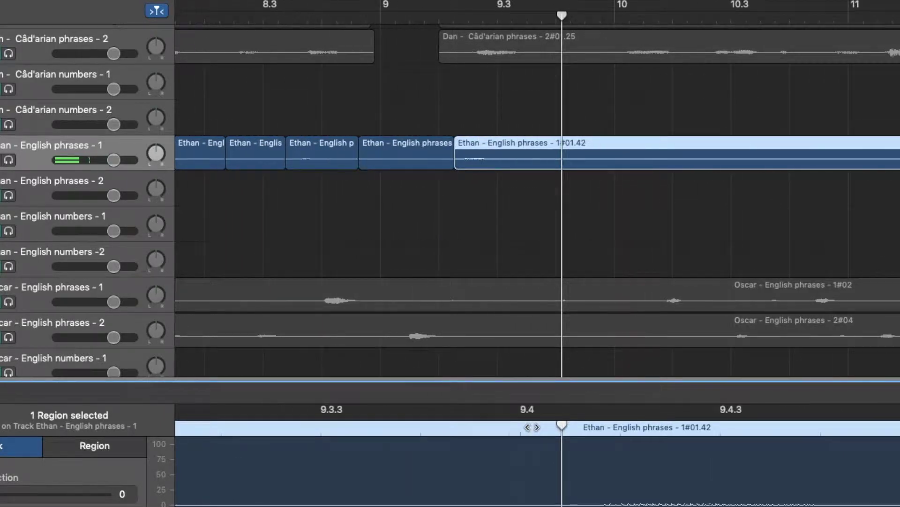
{"action": "key", "text": "super+t"}
{"action": "key", "text": "super+t"}
{"action": "key", "text": "super+t"}
{"action": "key", "text": "super+t"}
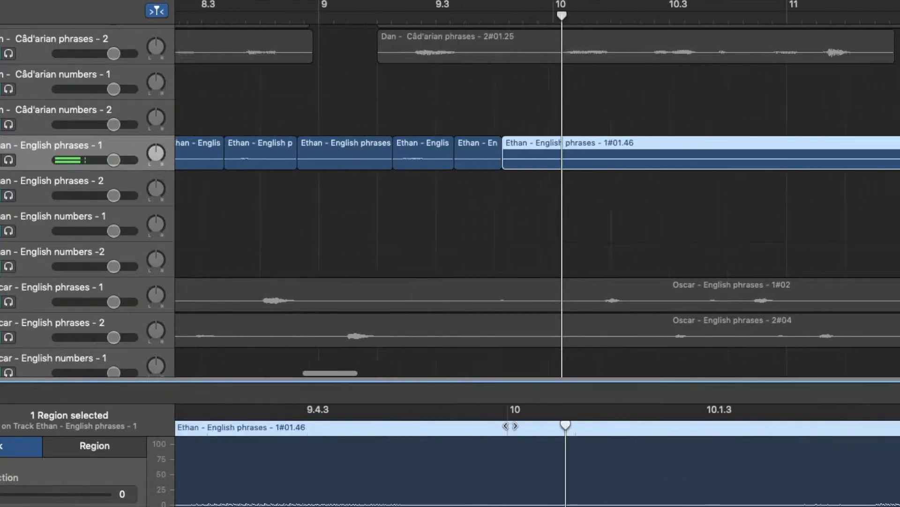
{"action": "key", "text": "super+t"}
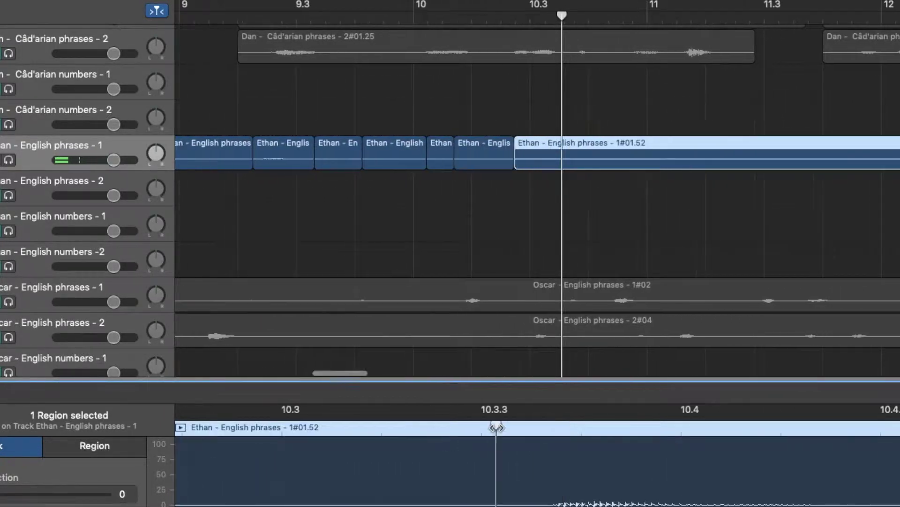
{"action": "key", "text": "super+t"}
{"action": "key", "text": "super+t"}
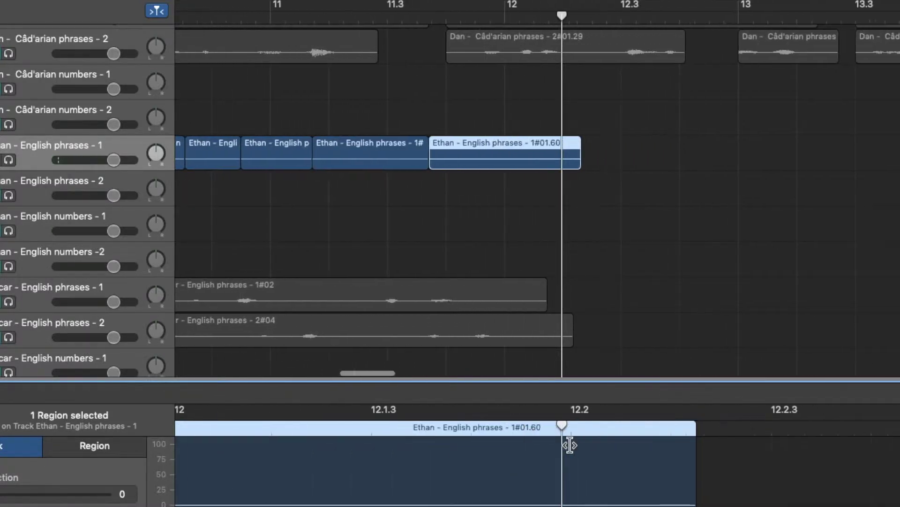
Stop playback and delete the silent regions between phrases on English phrases - 1, from bar 12 back to bar 10
{"action": "key", "text": "space"}
{"action": "key", "text": "Delete"}
{"action": "scroll", "coordinate": [488, 153], "scroll_direction": "left", "scroll_amount": 5}
{"action": "left_click", "coordinate": [489, 153]}
{"action": "key", "text": "Delete"}
{"action": "left_click", "coordinate": [353, 155]}
{"action": "key", "text": "Delete"}
{"action": "scroll", "coordinate": [375, 154], "scroll_direction": "left", "scroll_amount": 8}
{"action": "left_click", "coordinate": [332, 154]}
{"action": "key", "text": "Delete"}
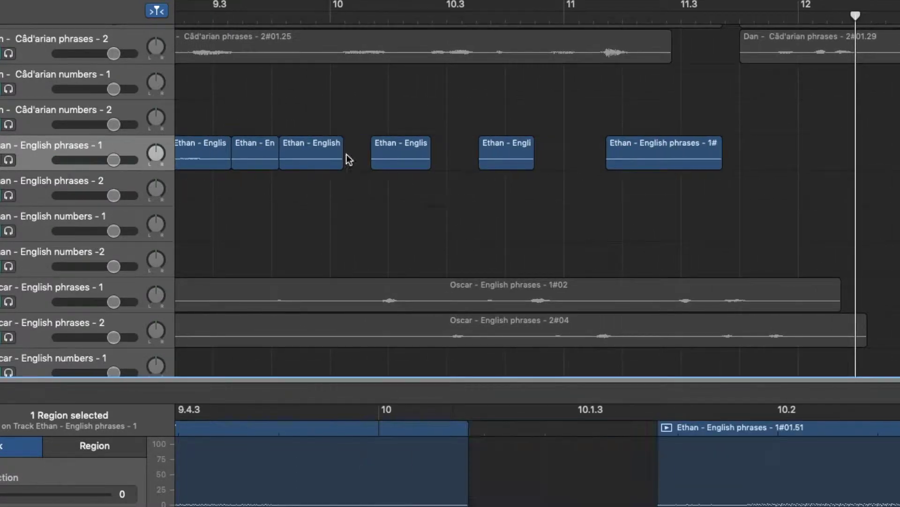
Remove the silent regions between phrases on English phrases - 1, from bar 9 back to bar 3
{"action": "scroll", "coordinate": [339, 154], "scroll_direction": "left", "scroll_amount": 10}
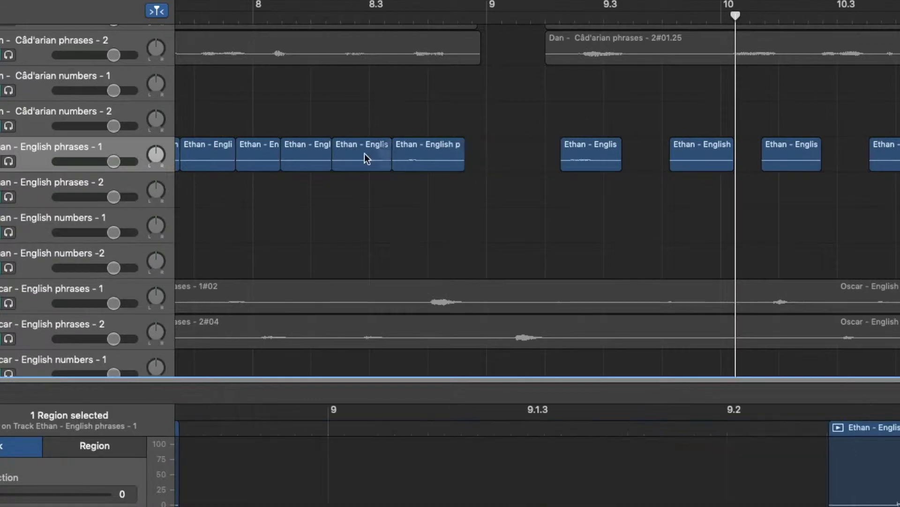
{"action": "scroll", "coordinate": [367, 158], "scroll_direction": "left", "scroll_amount": 12}
{"action": "key", "text": "space"}
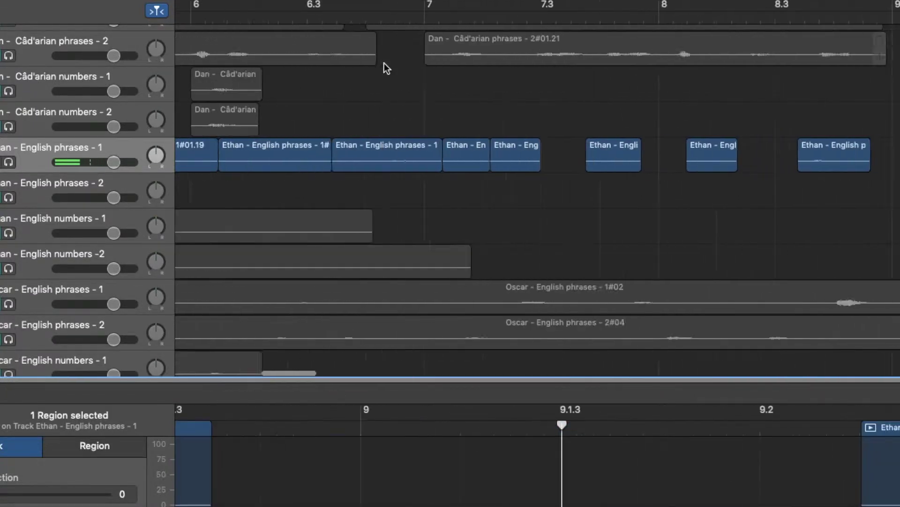
{"action": "scroll", "coordinate": [376, 153], "scroll_direction": "left", "scroll_amount": 15}
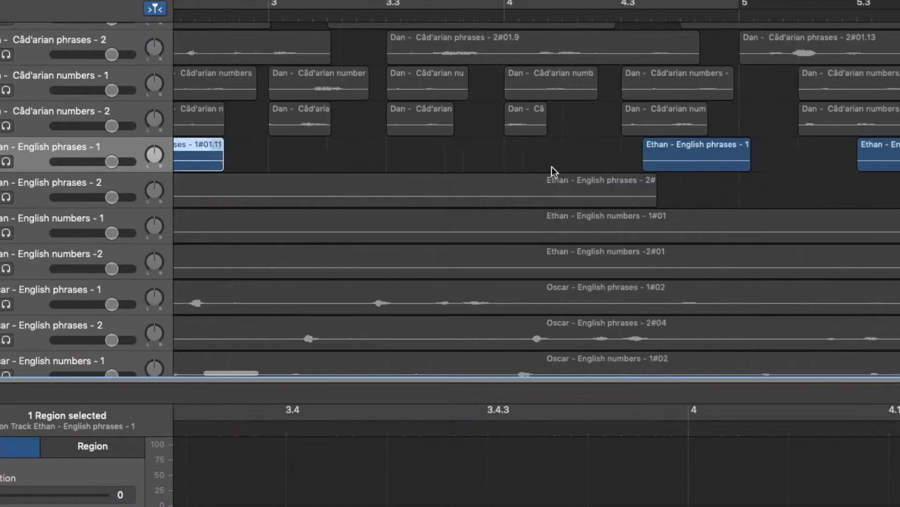
Move the next two phrase regions on English phrases - 1 earlier, starting them at 3 and 3.3
{"action": "left_click_drag", "start_coordinate": [688, 160], "coordinate": [539, 164]}
{"action": "left_click", "coordinate": [516, 163]}
{"action": "left_click_drag", "start_coordinate": [765, 167], "coordinate": [645, 167]}
{"action": "scroll", "coordinate": [706, 169], "scroll_direction": "left", "scroll_amount": 5}
{"action": "left_click", "coordinate": [593, 80]}
{"action": "scroll", "coordinate": [562, 85], "scroll_direction": "left", "scroll_amount": 15}
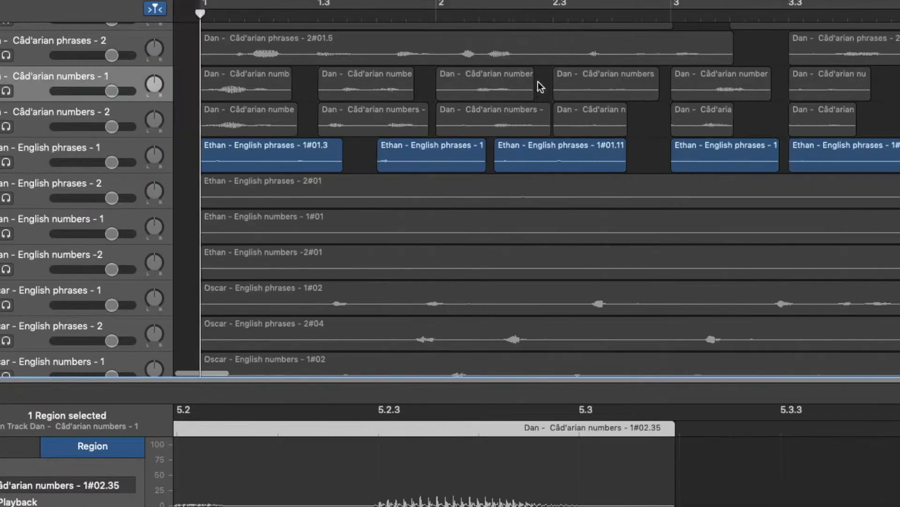
Move the remaining phrase regions on English phrases - 1 earlier, starting them on beat lines from 4.2 through bar 8
{"action": "scroll", "coordinate": [614, 102], "scroll_direction": "right", "scroll_amount": 10}
{"action": "mouse_move", "coordinate": [719, 114]}
{"action": "left_mouse_down"}
{"action": "mouse_move", "coordinate": [726, 127]}
{"action": "mouse_move", "coordinate": [589, 125]}
{"action": "mouse_move", "coordinate": [724, 125]}
{"action": "left_mouse_up"}
{"action": "left_click", "coordinate": [828, 80]}
{"action": "scroll", "coordinate": [787, 88], "scroll_direction": "right", "scroll_amount": 10}
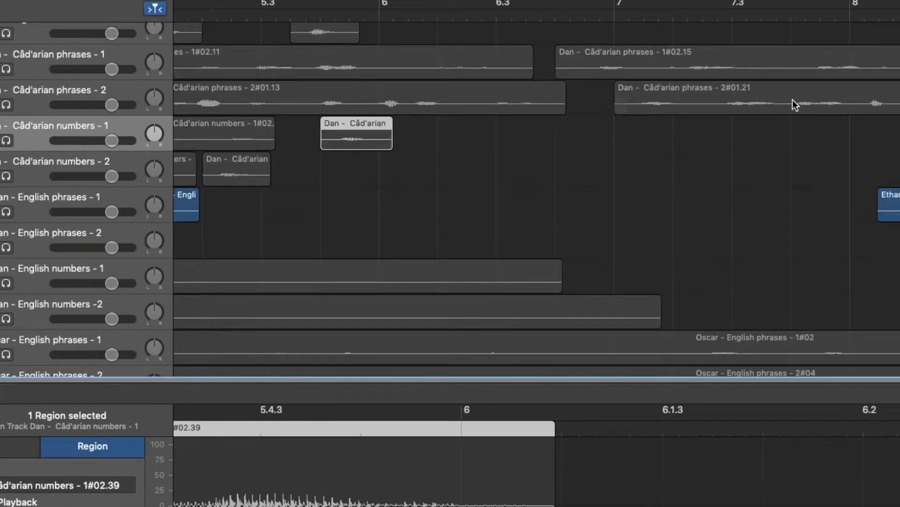
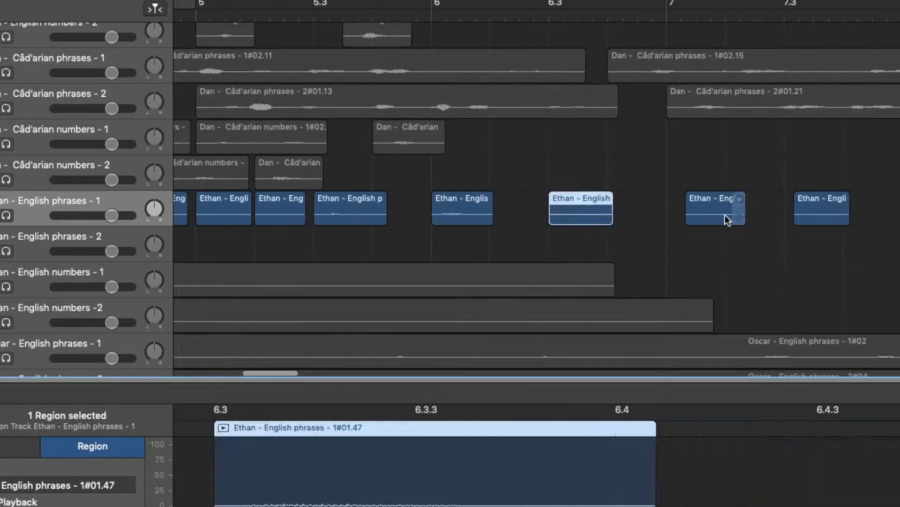
{"action": "left_click", "coordinate": [815, 204]}
{"action": "scroll", "coordinate": [801, 206], "scroll_direction": "right", "scroll_amount": 5}
{"action": "left_click", "coordinate": [801, 205]}
{"action": "scroll", "coordinate": [801, 206], "scroll_direction": "right", "scroll_amount": 20}
{"action": "scroll", "coordinate": [801, 206], "scroll_direction": "left", "scroll_amount": 20}
Split the English phrases - 2 recording between its phrases while it plays, and delete the unused end after bar 4.2
{"action": "left_click", "coordinate": [215, 234]}
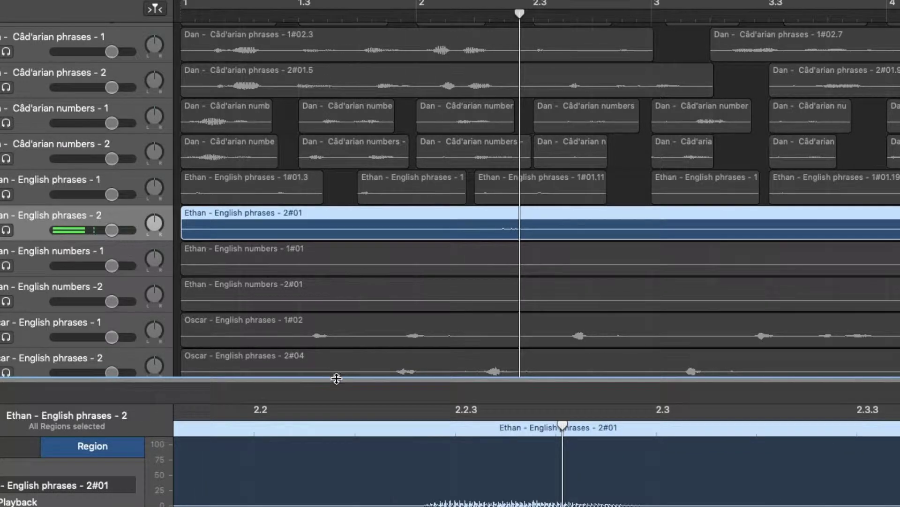
{"action": "key", "text": "super+t"}
{"action": "key", "text": "super+t"}
{"action": "key", "text": "super+t"}
{"action": "key", "text": "super+t"}
{"action": "key", "text": "super+t"}
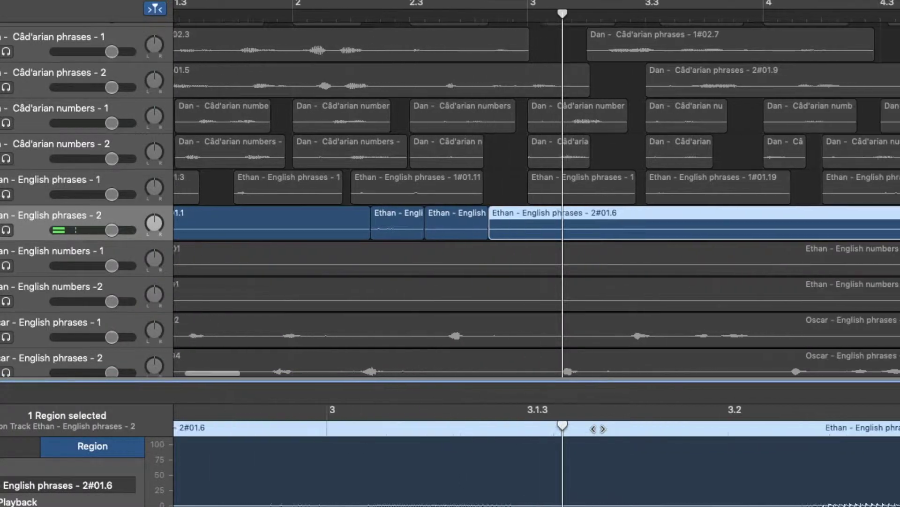
{"action": "key", "text": "super+t"}
{"action": "key", "text": "Delete"}
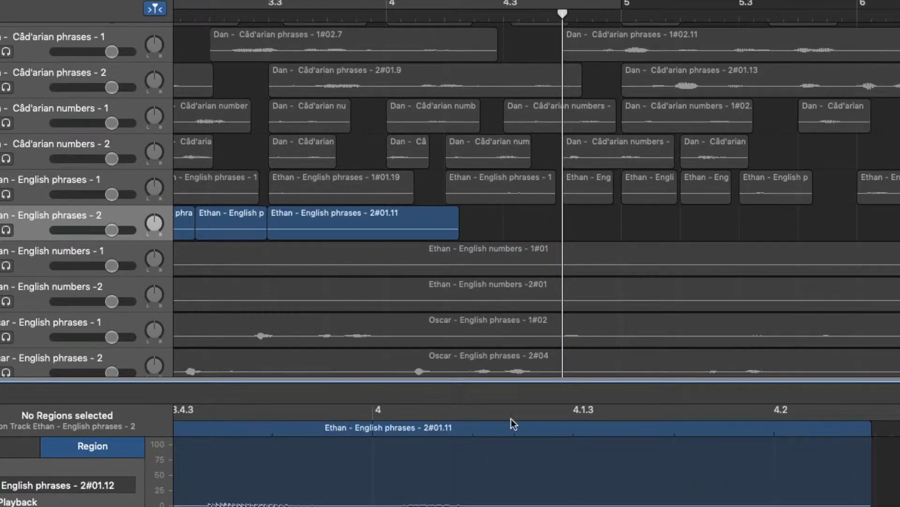
Trim the last phrase on English phrases - 2 by splitting it around the speech and deleting the silent part
{"action": "left_click", "coordinate": [368, 410]}
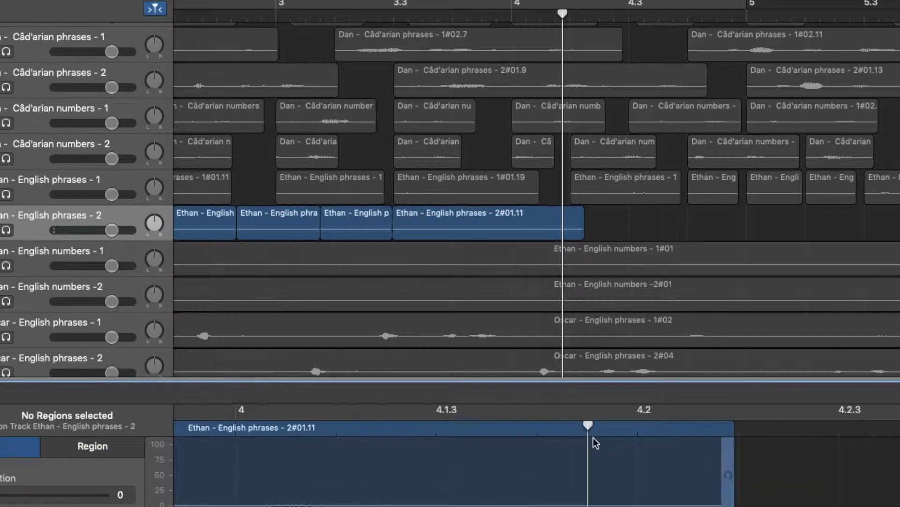
{"action": "key", "text": "super+t"}
{"action": "key", "text": "super+t"}
{"action": "left_click", "coordinate": [420, 469]}
{"action": "key", "text": "Delete"}
{"action": "key", "text": "space"}
Move the four phrases after the first on English phrases - 2 to start at 1.2, 1.4, 2.2 and 2.4
{"action": "left_click_drag", "start_coordinate": [554, 230], "coordinate": [244, 232]}
{"action": "left_click_drag", "start_coordinate": [669, 221], "coordinate": [415, 221]}
{"action": "left_click_drag", "start_coordinate": [732, 227], "coordinate": [510, 227]}
{"action": "left_click_drag", "start_coordinate": [846, 221], "coordinate": [628, 220]}
Play the English numbers - 1 recording and split it between the spoken numbers, up to about bar 4.2
{"action": "left_click", "coordinate": [214, 250]}
{"action": "scroll", "coordinate": [213, 250], "scroll_direction": "down", "scroll_amount": 1}
{"action": "key", "text": "space"}
{"action": "key", "text": "super+t"}
{"action": "key", "text": "super+t"}
{"action": "key", "text": "super+t"}
{"action": "key", "text": "super+t"}
{"action": "key", "text": "super+t"}
{"action": "key", "text": "super+t"}
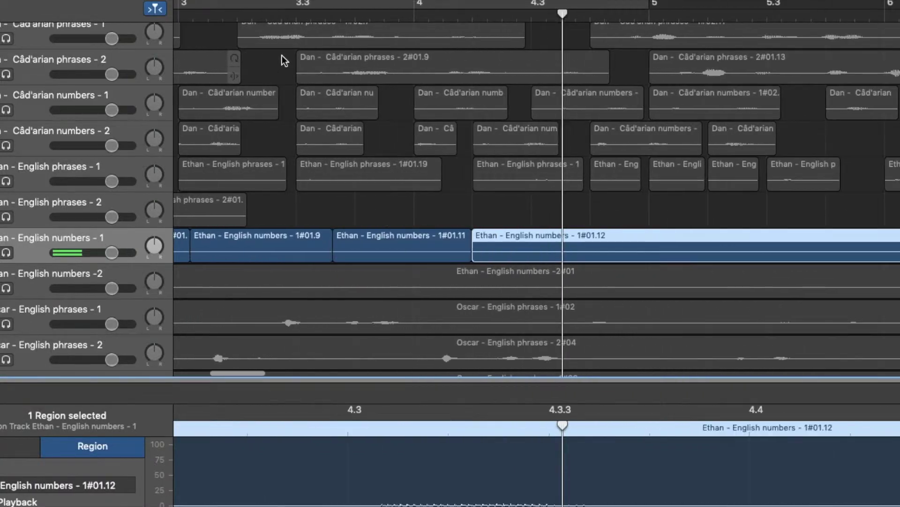
Split the rest of English numbers - 1 through bar 6.3, undoing one misplaced cut, and isolate the last number from its surrounding silence
{"action": "key", "text": "super+t"}
{"action": "key", "text": "super+t"}
{"action": "key", "text": "super+z"}
{"action": "key", "text": "super+t"}
{"action": "key", "text": "super+t"}
{"action": "key", "text": "super+t"}
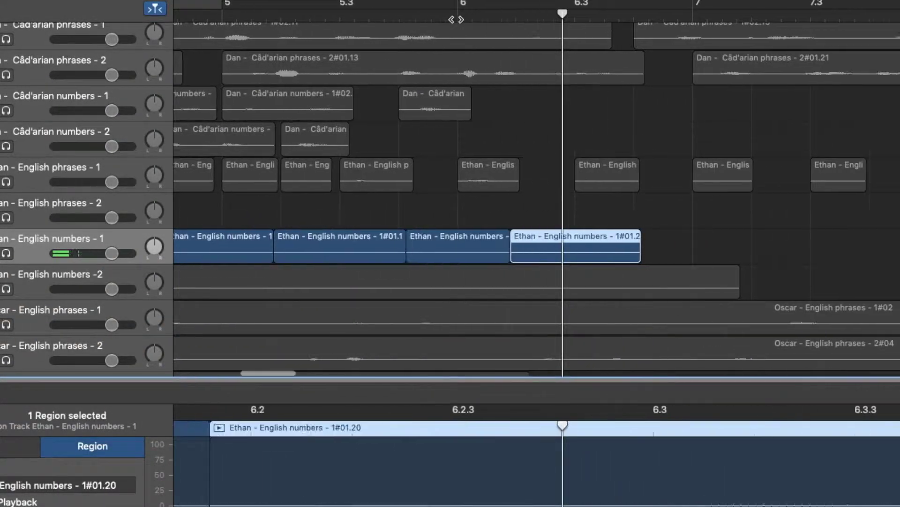
{"action": "key", "text": "super+t"}
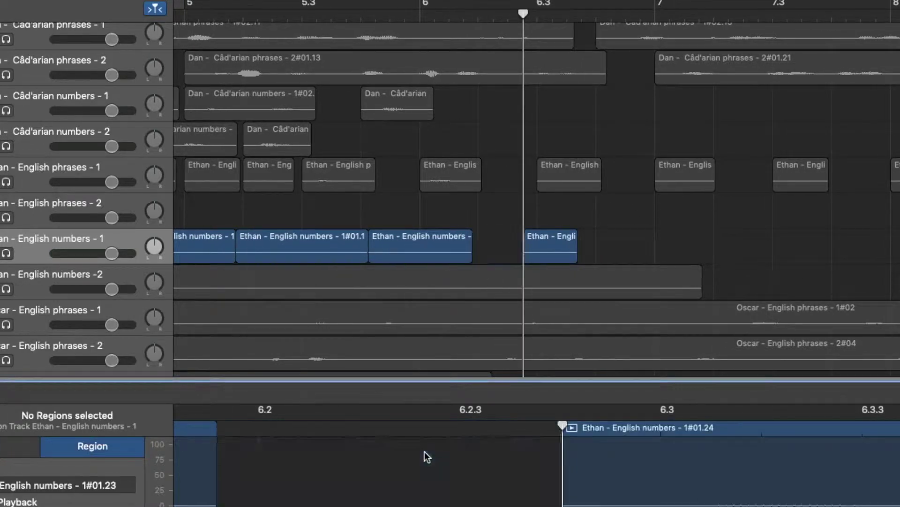
Return to the start of English numbers - 1, trim the first three numbers and start them at 1, 1.3 and 2
{"action": "key", "text": "Return"}
{"action": "left_click", "coordinate": [295, 249]}
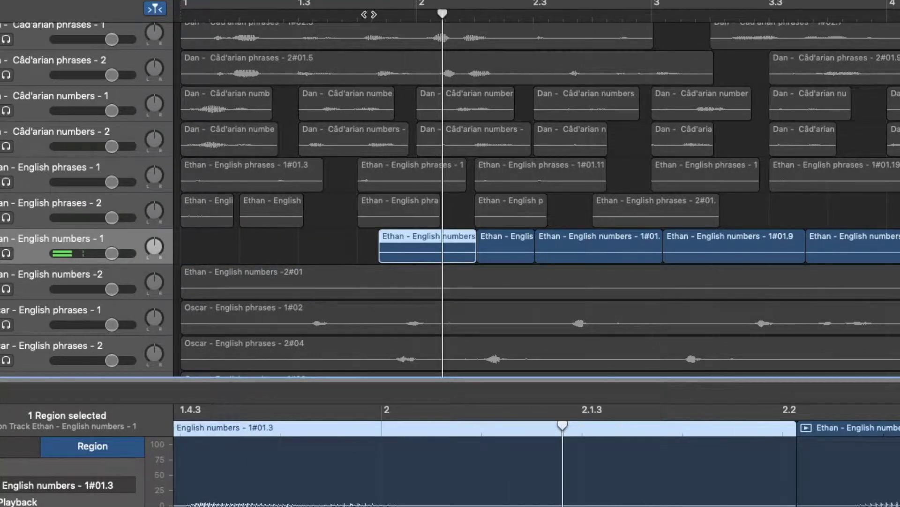
{"action": "key", "text": "super+z"}
{"action": "key", "text": "super+z"}
{"action": "key", "text": "super+z"}
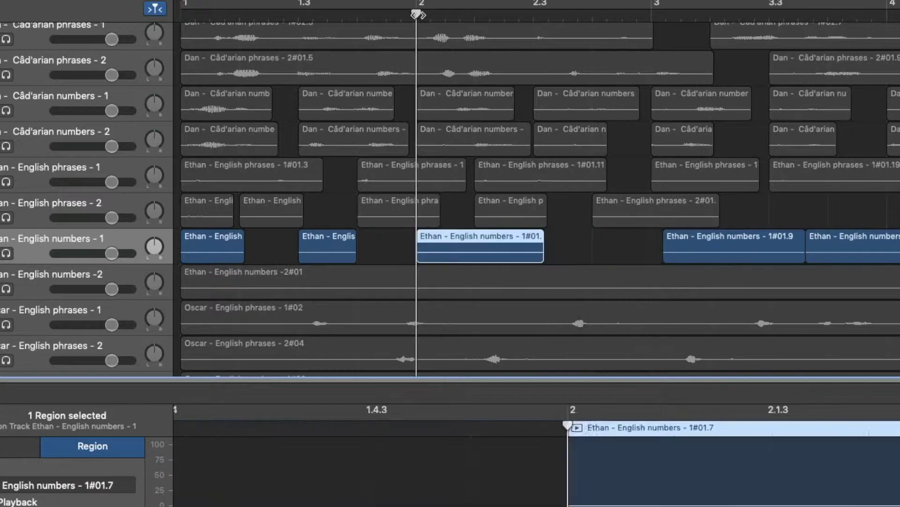
Trim the following numbers on English numbers - 1 and start them at 2.3, 3 and 3.3
{"action": "left_click_drag", "start_coordinate": [518, 244], "coordinate": [659, 248]}
{"action": "left_click_drag", "start_coordinate": [601, 242], "coordinate": [654, 247]}
{"action": "scroll", "coordinate": [596, 192], "scroll_direction": "right", "scroll_amount": 5}
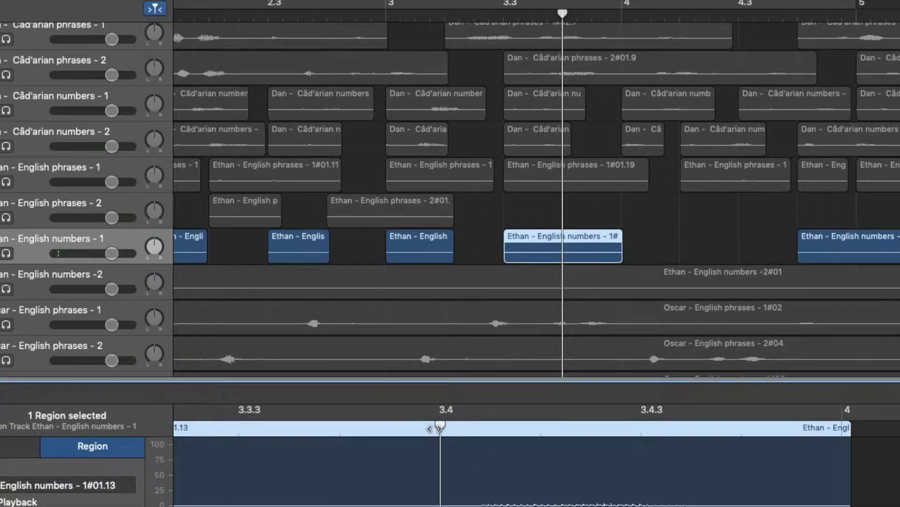
Trim the last numbers on English numbers - 1 and start them at 4, 4.2, 4.3 and 4.4
{"action": "left_click_drag", "start_coordinate": [528, 254], "coordinate": [659, 255]}
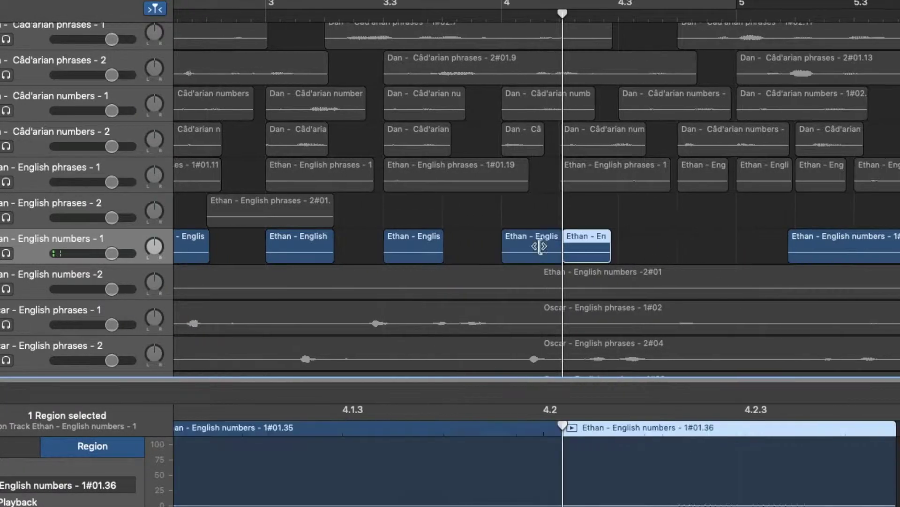
{"action": "left_click_drag", "start_coordinate": [555, 250], "coordinate": [667, 241]}
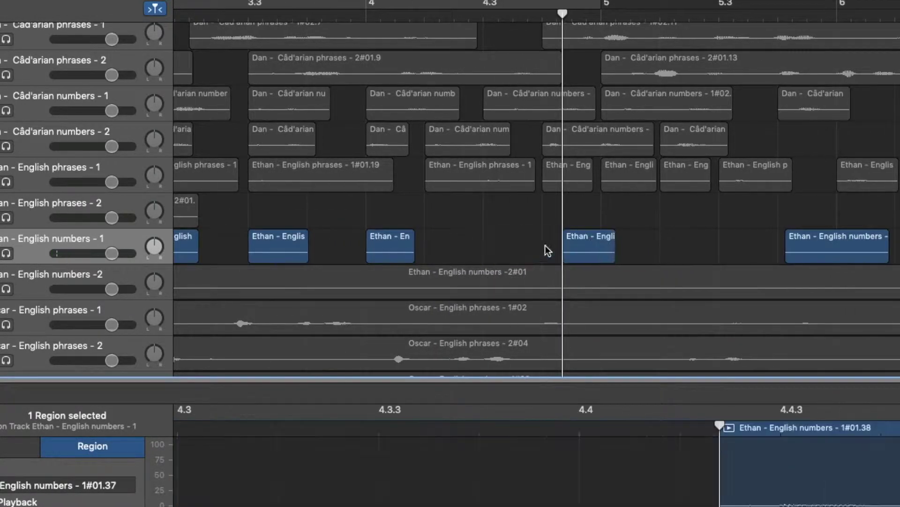
{"action": "left_click", "coordinate": [823, 248]}
{"action": "left_click_drag", "start_coordinate": [823, 248], "coordinate": [500, 240]}
{"action": "key", "text": "shift+s"}
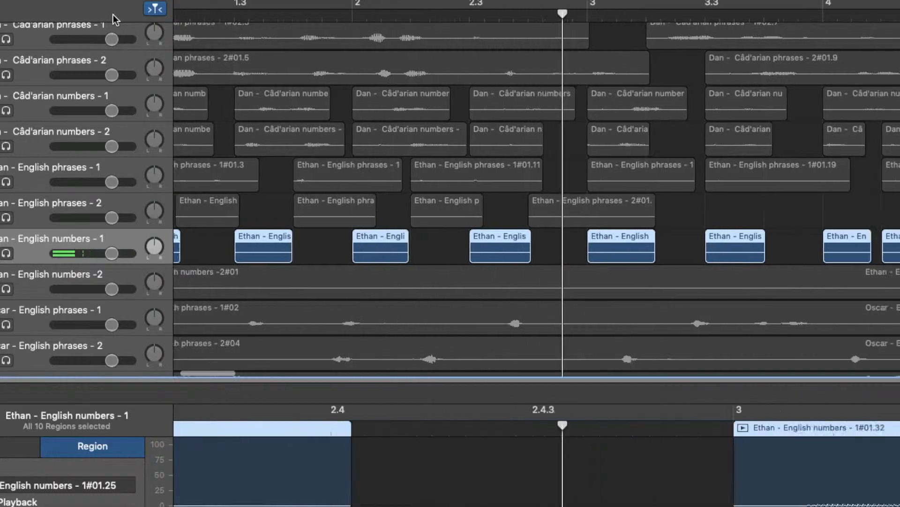
Select the English numbers -2 recording and split it from the start between the spoken numbers, through bar 6.4
{"action": "key", "text": "Down"}
{"action": "scroll", "coordinate": [570, 263], "scroll_direction": "left", "scroll_amount": 5}
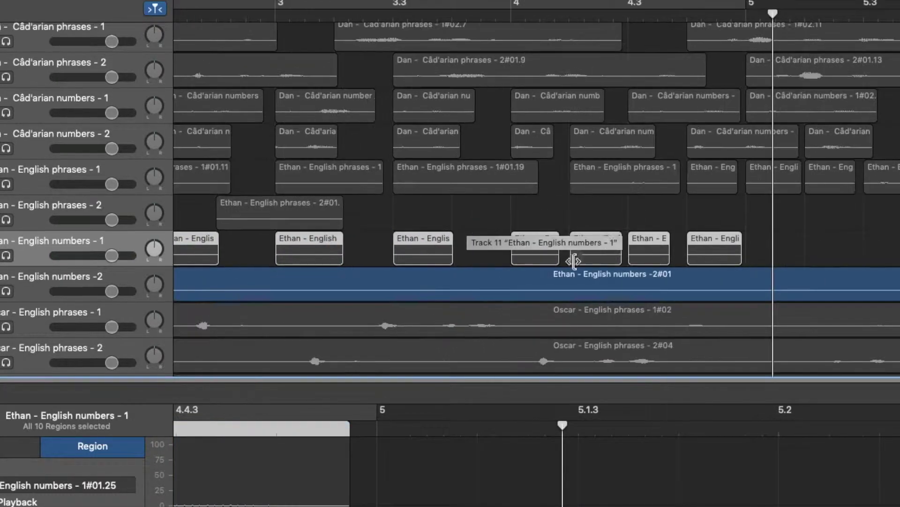
{"action": "key", "text": "Return"}
{"action": "left_click", "coordinate": [226, 286]}
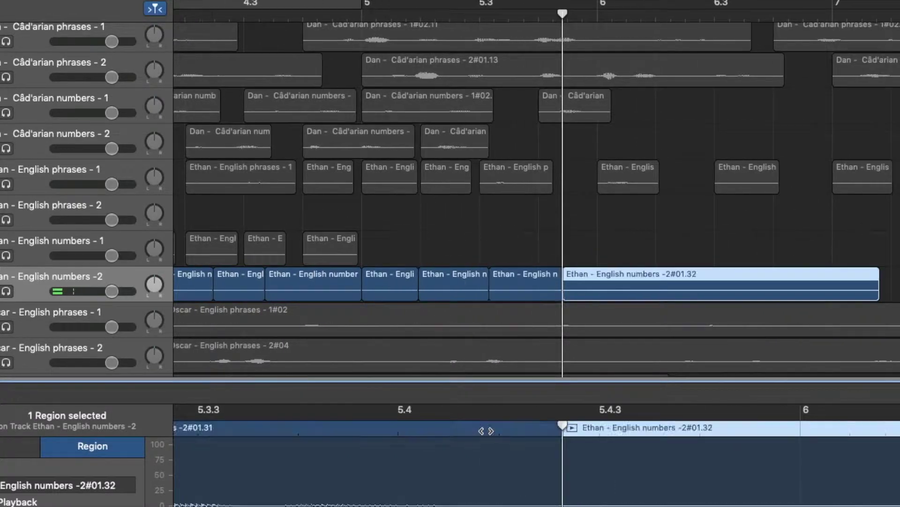
Delete the silent regions between the numbers on English numbers -2, working from bar 6.3 back to bar 1
{"action": "left_click", "coordinate": [482, 287]}
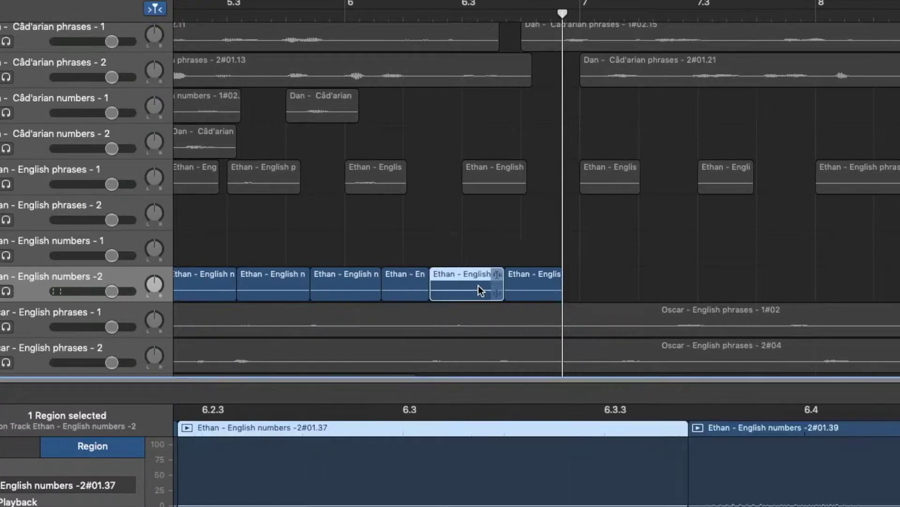
{"action": "scroll", "coordinate": [376, 288], "scroll_direction": "left", "scroll_amount": 5}
{"action": "left_click", "coordinate": [277, 288]}
{"action": "scroll", "coordinate": [305, 284], "scroll_direction": "left", "scroll_amount": 10}
{"action": "left_click", "coordinate": [341, 286]}
{"action": "scroll", "coordinate": [340, 285], "scroll_direction": "left", "scroll_amount": 8}
Move the second through fifth numbers on English numbers -2 to start at 1.3, 1.4, 2 and 2.2
{"action": "left_click_drag", "start_coordinate": [340, 285], "coordinate": [315, 294]}
{"action": "left_click_drag", "start_coordinate": [597, 286], "coordinate": [374, 283]}
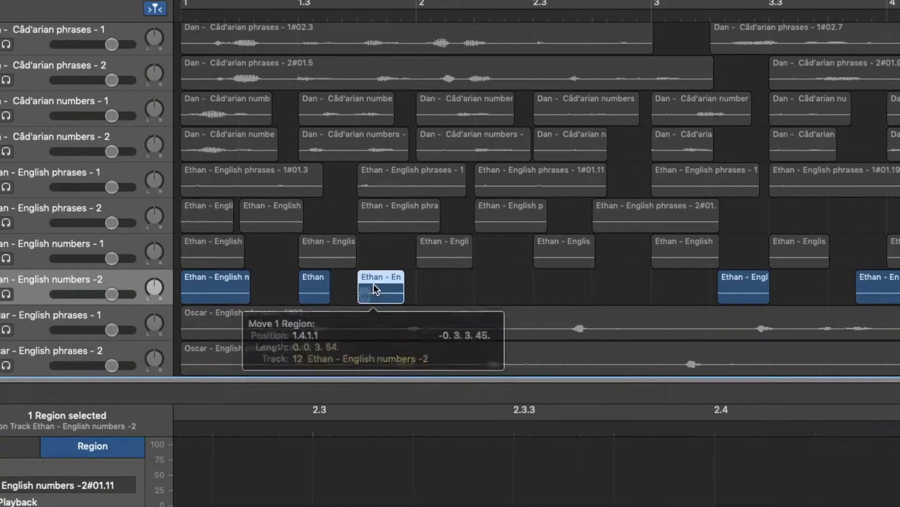
{"action": "left_click_drag", "start_coordinate": [739, 286], "coordinate": [438, 286]}
{"action": "left_click_drag", "start_coordinate": [875, 295], "coordinate": [491, 303]}
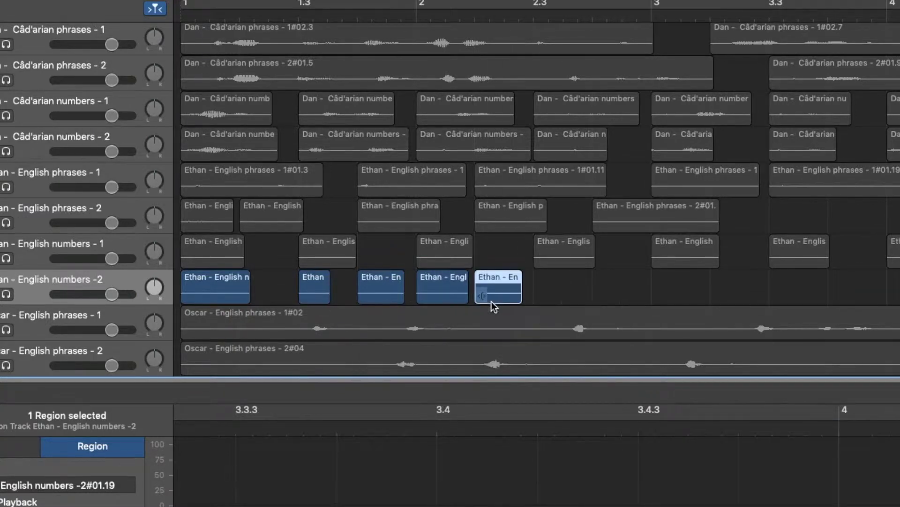
Move the next numbers on English numbers -2 earlier, starting them at 2.3, 2.4 and 3.2
{"action": "scroll", "coordinate": [492, 301], "scroll_direction": "right", "scroll_amount": 5}
{"action": "left_click_drag", "start_coordinate": [774, 286], "coordinate": [294, 282]}
{"action": "left_click_drag", "start_coordinate": [732, 286], "coordinate": [331, 297]}
{"action": "scroll", "coordinate": [469, 296], "scroll_direction": "right", "scroll_amount": 10}
{"action": "scroll", "coordinate": [624, 287], "scroll_direction": "left", "scroll_amount": 5}
{"action": "left_click_drag", "start_coordinate": [437, 288], "coordinate": [365, 288]}
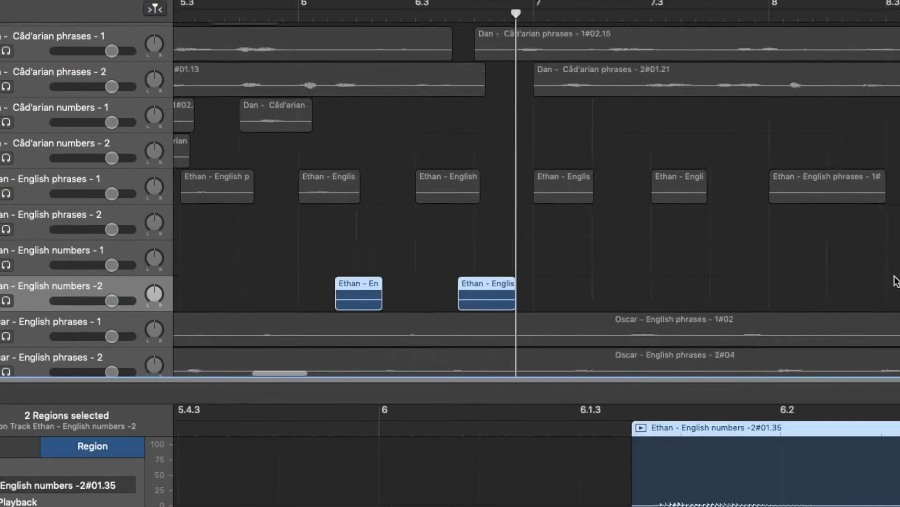
Move the last two numbers on English numbers -2 earlier to start at 3.4 and 4, and play the track back
{"action": "left_click", "coordinate": [875, 287], "text": "shift"}
{"action": "scroll", "coordinate": [875, 278], "scroll_direction": "left", "scroll_amount": 5}
{"action": "left_click_drag", "start_coordinate": [414, 312], "coordinate": [391, 311]}
{"action": "left_click", "coordinate": [464, 302]}
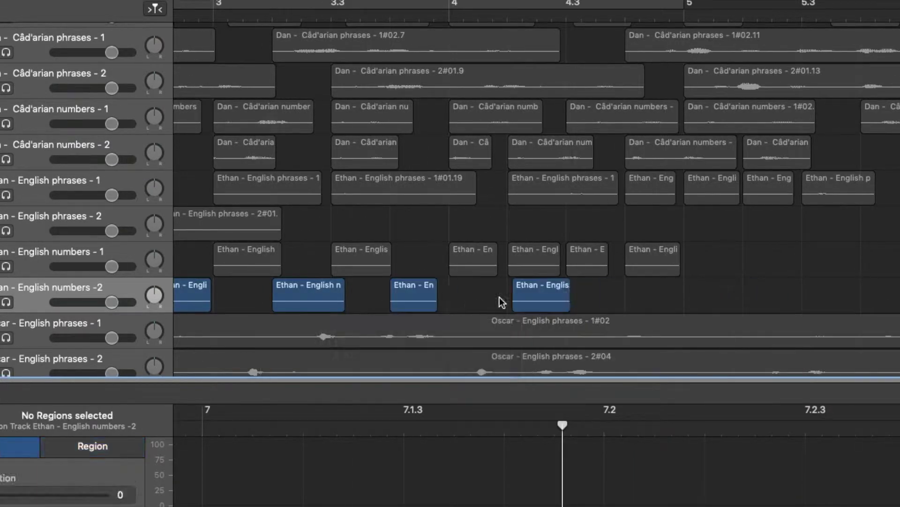
{"action": "key", "text": "space"}
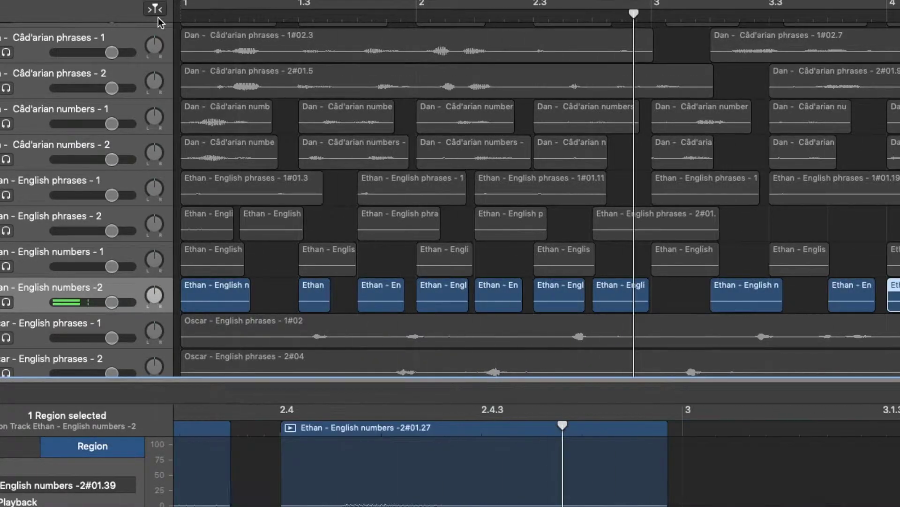
Split the lower English phrases - 1 track before and after each phrase from bar 1 to about bar 4 during playback
{"action": "left_click", "coordinate": [158, 17]}
{"action": "left_click", "coordinate": [259, 337]}
{"action": "key", "text": "super+t"}
{"action": "key", "text": "super+t"}
{"action": "key", "text": "super+t"}
{"action": "key", "text": "super+t"}
{"action": "key", "text": "super+t"}
{"action": "key", "text": "super+t"}
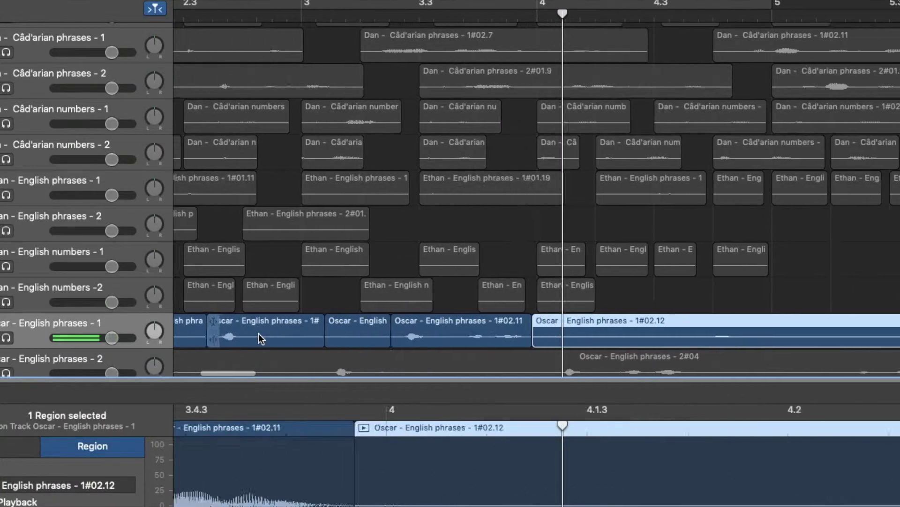
Continue splitting the lower English phrases - 1 track around its phrases from bar 4 to about bar 7
{"action": "key", "text": "super+t"}
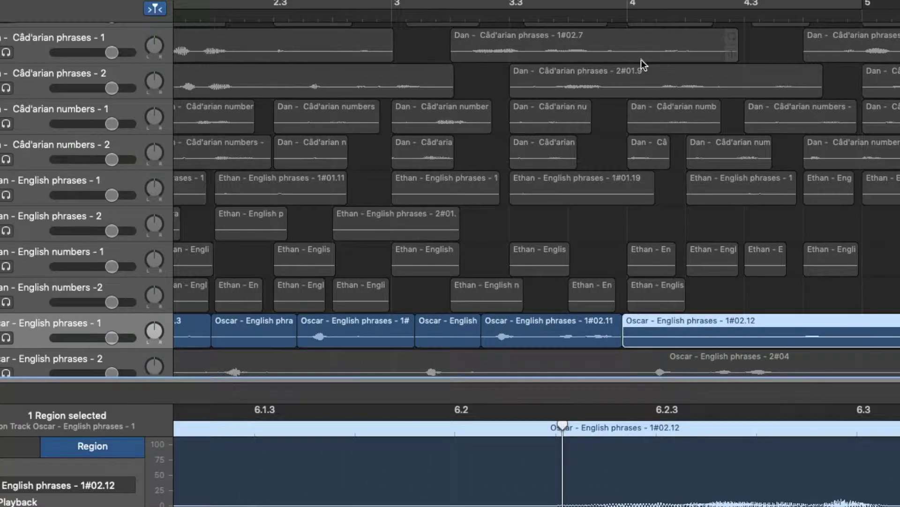
{"action": "key", "text": "super+t"}
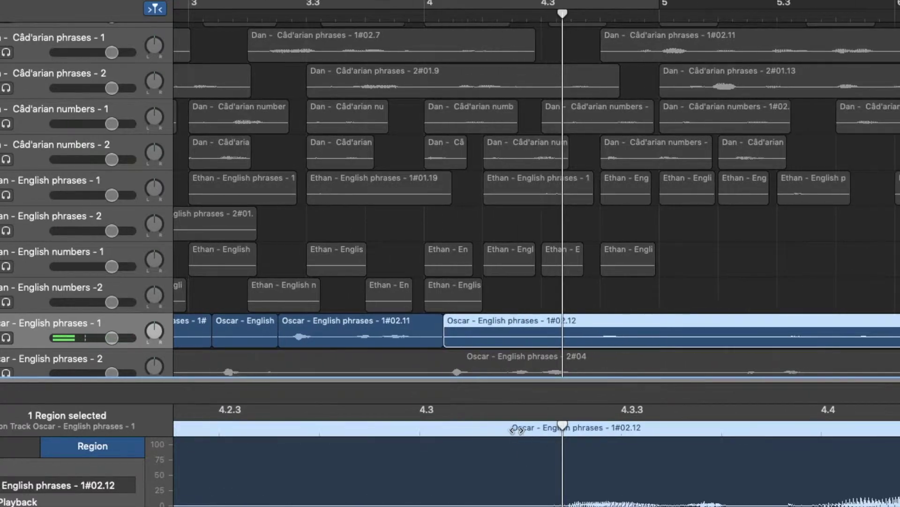
{"action": "key", "text": "super+t"}
{"action": "key", "text": "super+t"}
{"action": "key", "text": "super+t"}
{"action": "key", "text": "super+t"}
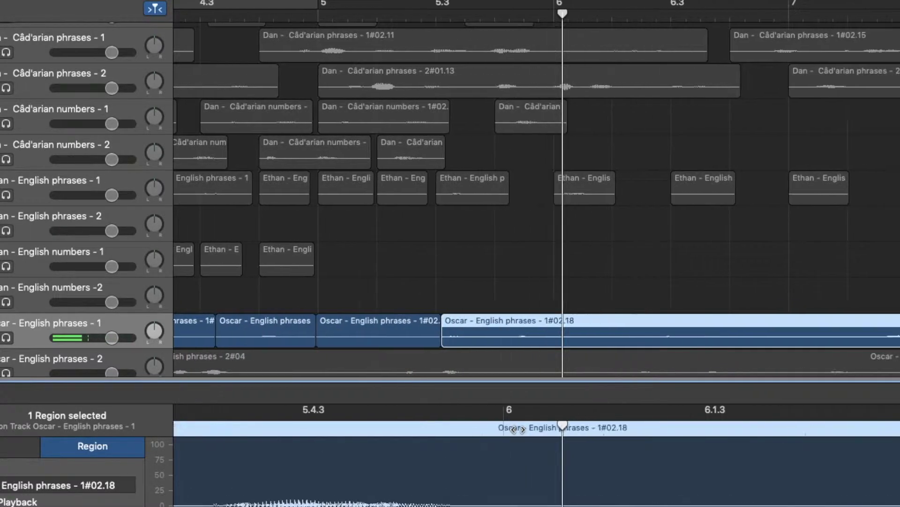
{"action": "key", "text": "super+t"}
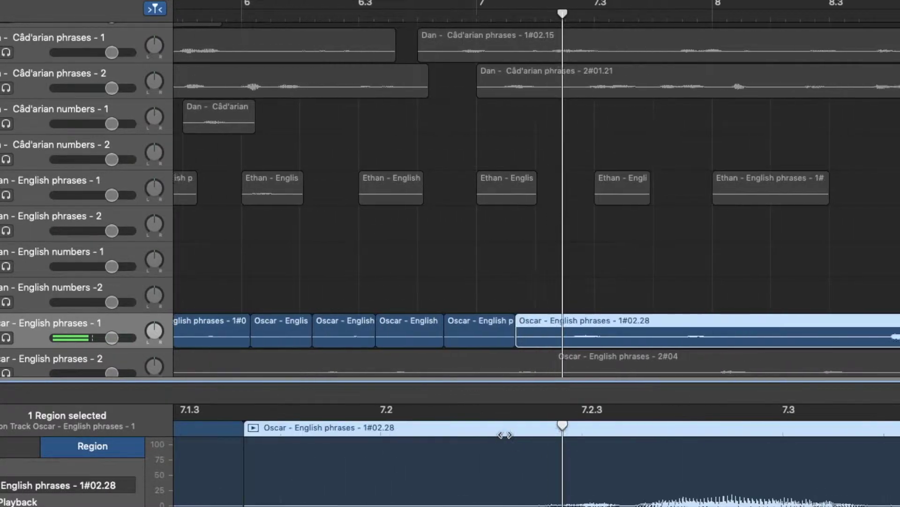
Split the remaining phrases on the lower English phrases - 1 track from bar 7 to the end of the recording
{"action": "key", "text": "super+t"}
{"action": "key", "text": "super+t"}
{"action": "key", "text": "super+t"}
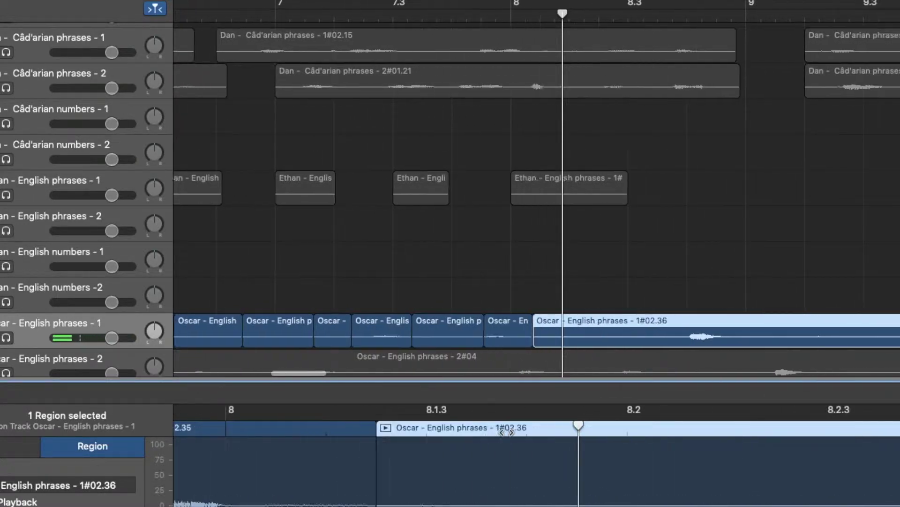
{"action": "key", "text": "super+t"}
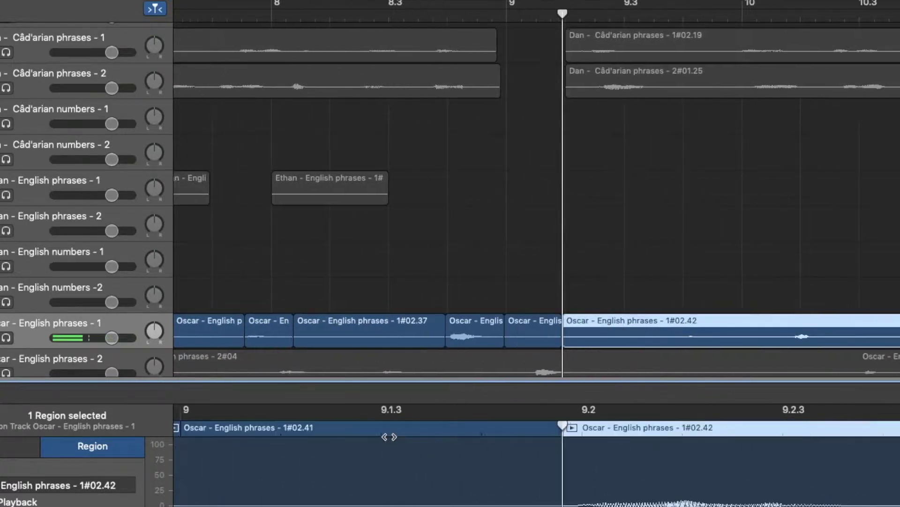
{"action": "key", "text": "super+t"}
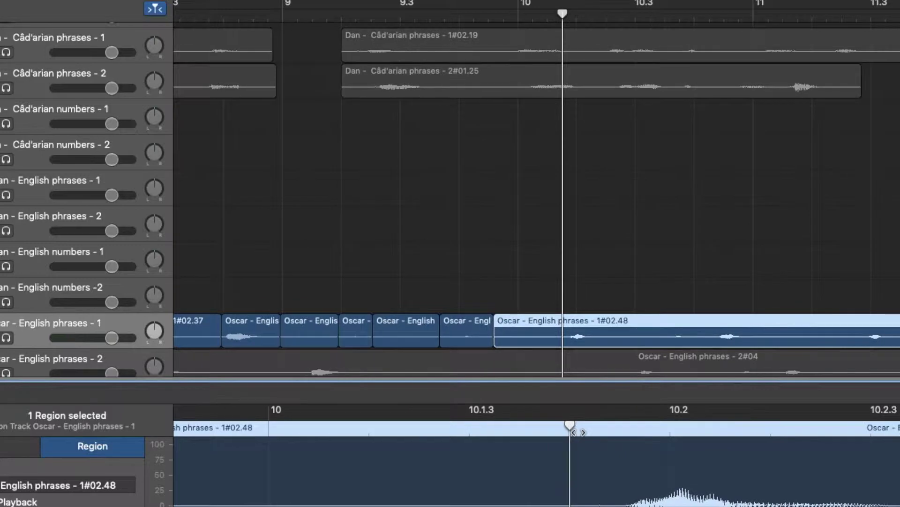
{"action": "key", "text": "super+t"}
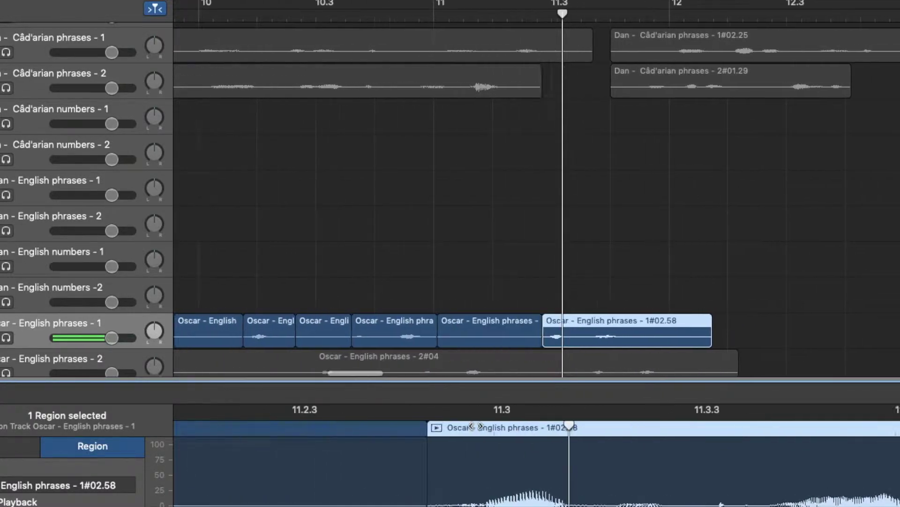
Delete the silent regions between the phrases on the lower English phrases - 1 track, working from about bar 11 back to bar 2
{"action": "scroll", "coordinate": [469, 234], "scroll_direction": "left", "scroll_amount": 10}
{"action": "left_click", "coordinate": [348, 323]}
{"action": "left_click", "coordinate": [248, 324]}
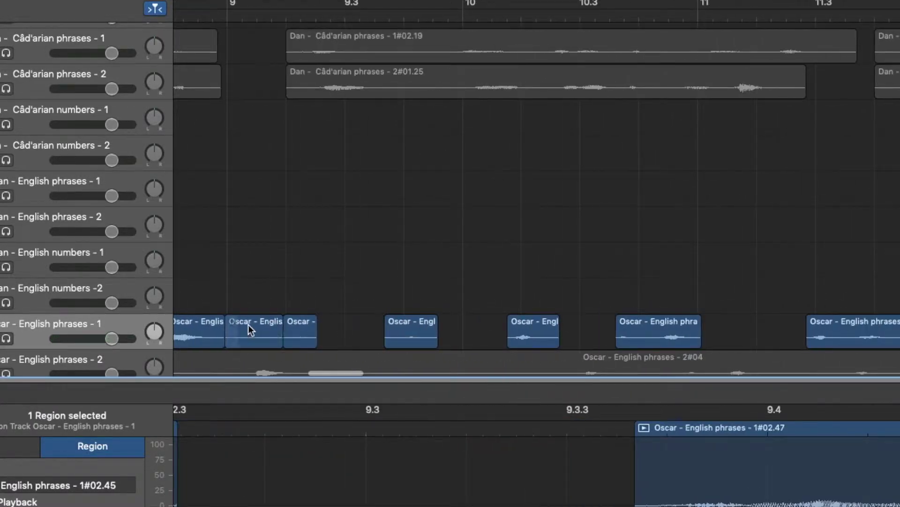
{"action": "left_click", "coordinate": [358, 327]}
{"action": "left_click", "coordinate": [354, 338]}
{"action": "scroll", "coordinate": [353, 338], "scroll_direction": "left", "scroll_amount": 15}
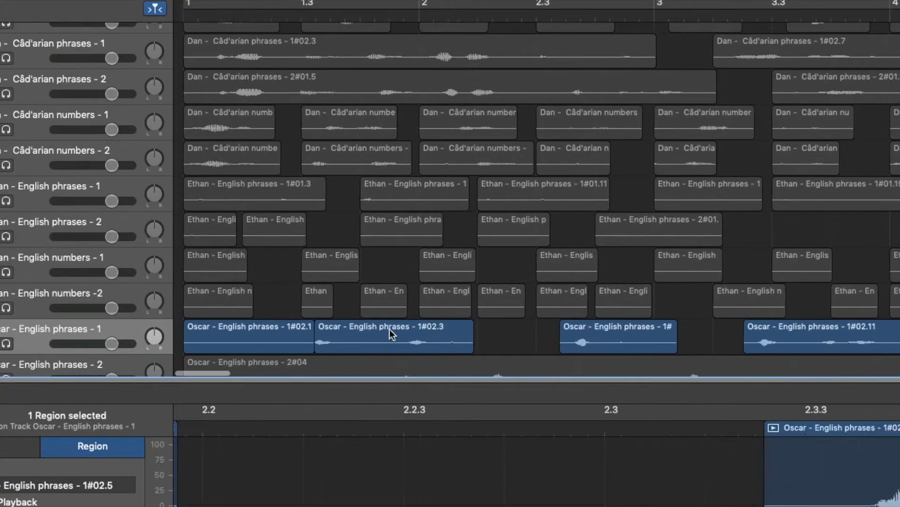
Delete the opening silence on lower English phrases - 1 and start its first nine phrases at 1, 1.4, 2.3, 3.2, 3.4, 4.3, 5, 5.3 and 6
{"action": "left_click_drag", "start_coordinate": [390, 329], "coordinate": [796, 332]}
{"action": "scroll", "coordinate": [488, 342], "scroll_direction": "right", "scroll_amount": 8}
{"action": "left_click_drag", "start_coordinate": [740, 346], "coordinate": [326, 346]}
{"action": "left_click_drag", "start_coordinate": [893, 347], "coordinate": [490, 357]}
{"action": "scroll", "coordinate": [490, 357], "scroll_direction": "right", "scroll_amount": 5}
{"action": "left_click_drag", "start_coordinate": [685, 348], "coordinate": [276, 350]}
{"action": "left_click_drag", "start_coordinate": [814, 334], "coordinate": [394, 334]}
{"action": "left_click_drag", "start_coordinate": [536, 357], "coordinate": [536, 356]}
{"action": "scroll", "coordinate": [536, 347], "scroll_direction": "right", "scroll_amount": 10}
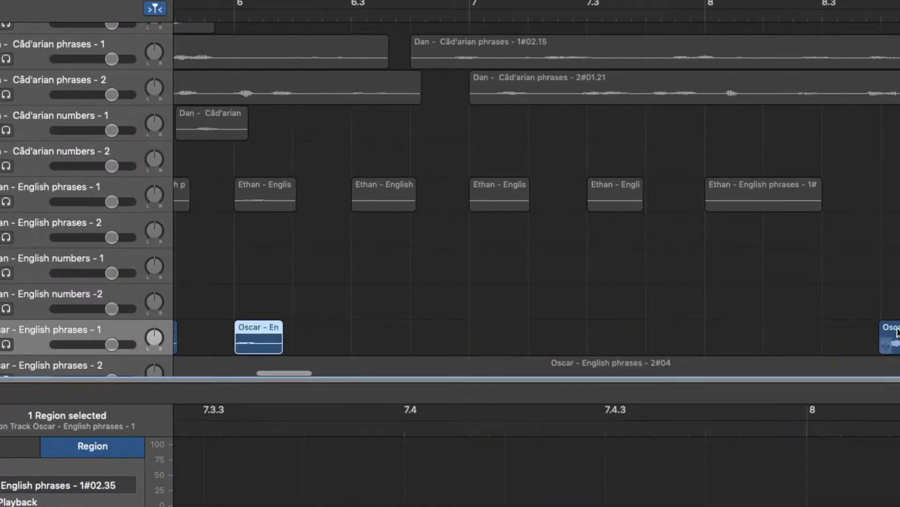
Move the remaining phrases on lower English phrases - 1 to start at 6.2, 6.4, 7, 7.2, 7.3 and 8, and play the track back
{"action": "left_click_drag", "start_coordinate": [311, 338], "coordinate": [680, 345]}
{"action": "scroll", "coordinate": [680, 345], "scroll_direction": "left", "scroll_amount": 8}
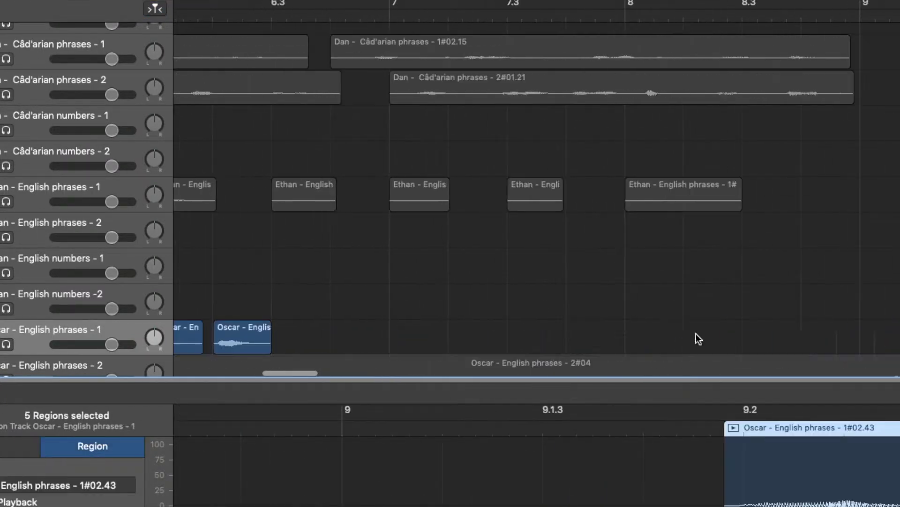
{"action": "left_click", "coordinate": [422, 338]}
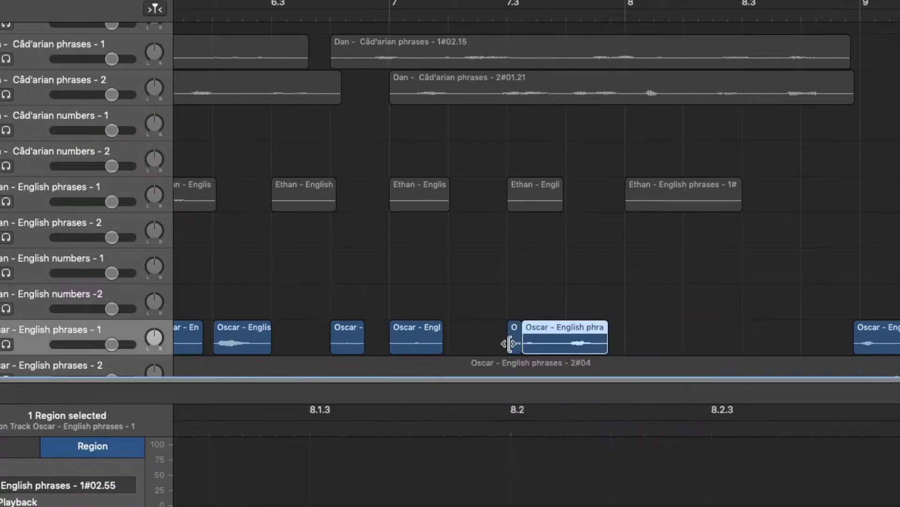
{"action": "key", "text": "space"}
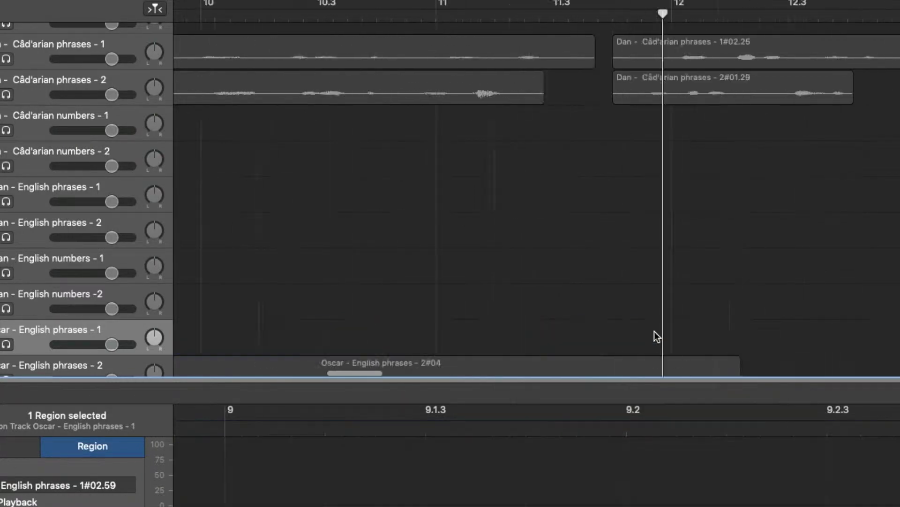
{"action": "key", "text": "Return"}
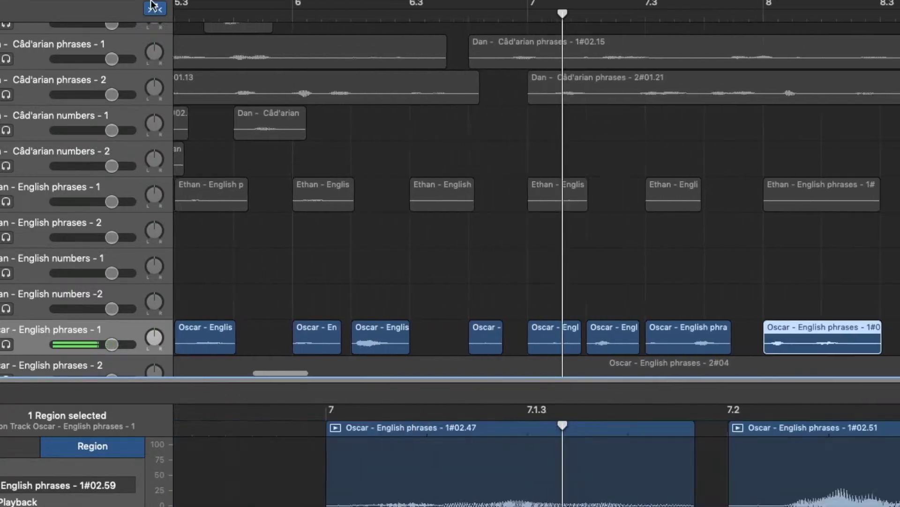
Split the lower English phrases - 2 track before and after each phrase from bar 1 to about 3.3 during playback
{"action": "scroll", "coordinate": [367, 252], "scroll_direction": "down", "scroll_amount": 2}
{"action": "scroll", "coordinate": [367, 251], "scroll_direction": "down", "scroll_amount": 5}
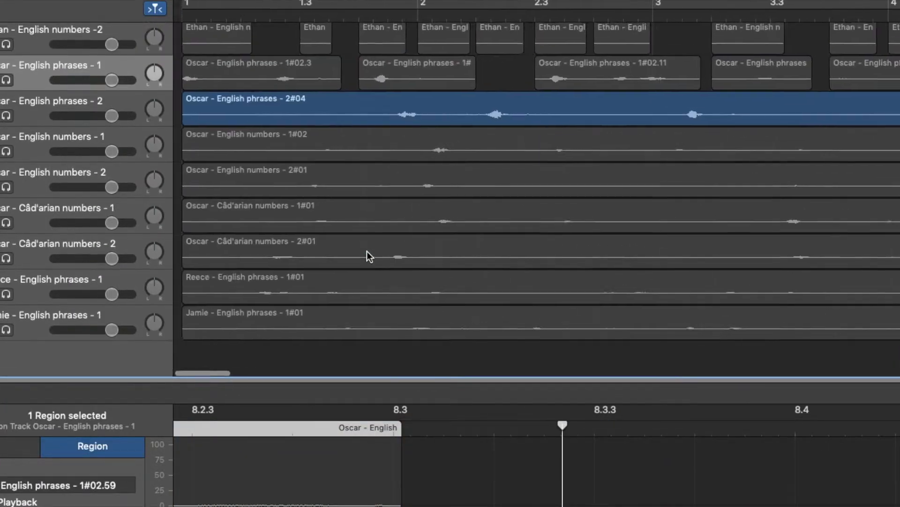
{"action": "key", "text": "Return"}
{"action": "left_click", "coordinate": [213, 148]}
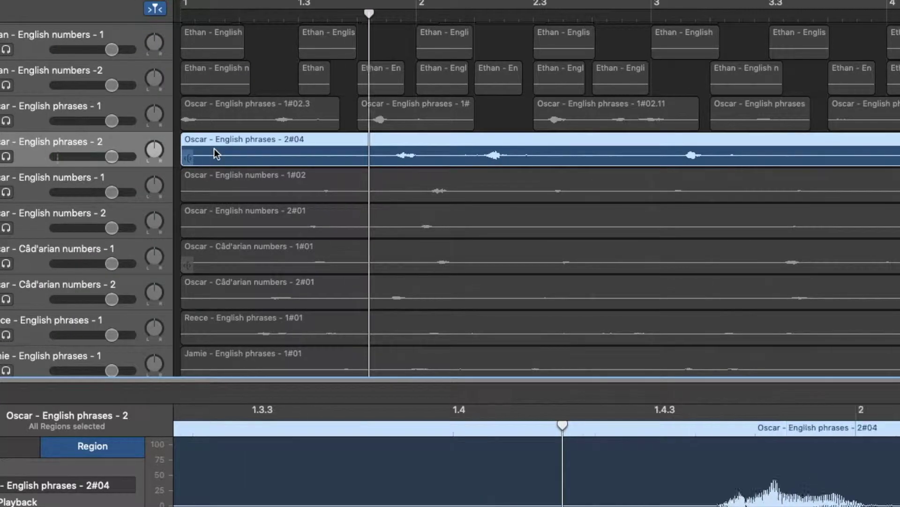
{"action": "key", "text": "super+t"}
{"action": "key", "text": "super+t"}
{"action": "key", "text": "super+t"}
{"action": "key", "text": "super+t"}
{"action": "key", "text": "super+t"}
{"action": "key", "text": "super+t"}
{"action": "key", "text": "super+t"}
{"action": "key", "text": "super+t"}
{"action": "key", "text": "super+t"}
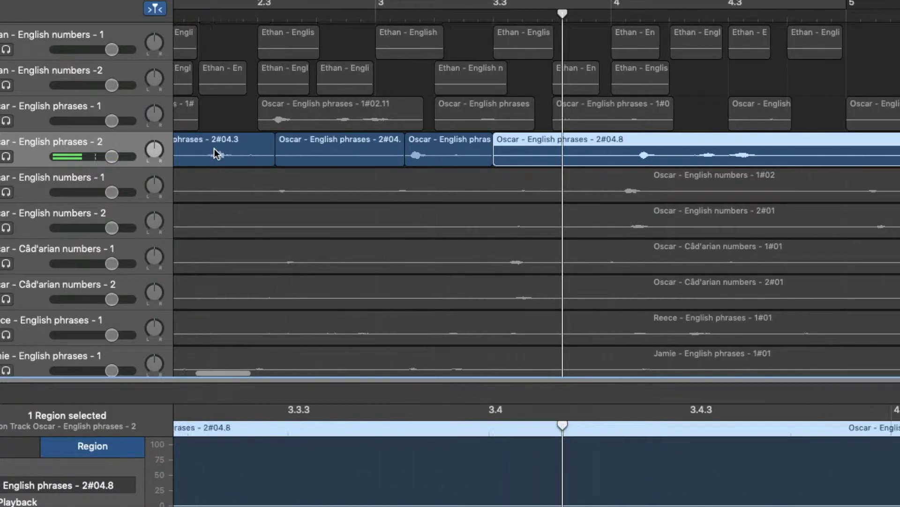
Continue splitting the lower English phrases - 2 track around its phrases from about 3.3 to 5.2
{"action": "key", "text": "super+t"}
{"action": "key", "text": "super+t"}
{"action": "key", "text": "super+t"}
{"action": "key", "text": "super+t"}
{"action": "key", "text": "super+t"}
{"action": "key", "text": "super+t"}
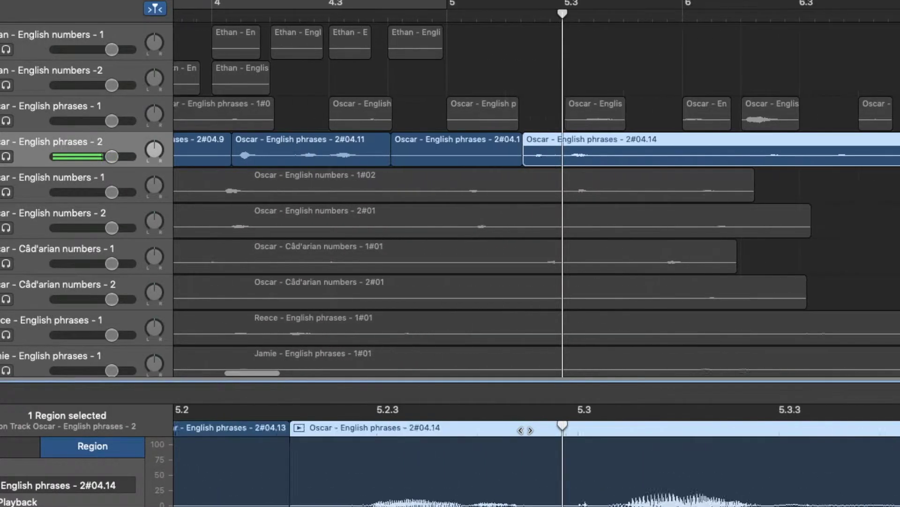
Split the remaining phrases on the lower English phrases - 2 track from about 5.3 to the end of the recording
{"action": "key", "text": "super+t"}
{"action": "key", "text": "super+t"}
{"action": "key", "text": "super+t"}
{"action": "key", "text": "super+t"}
{"action": "key", "text": "super+t"}
{"action": "key", "text": "super+t"}
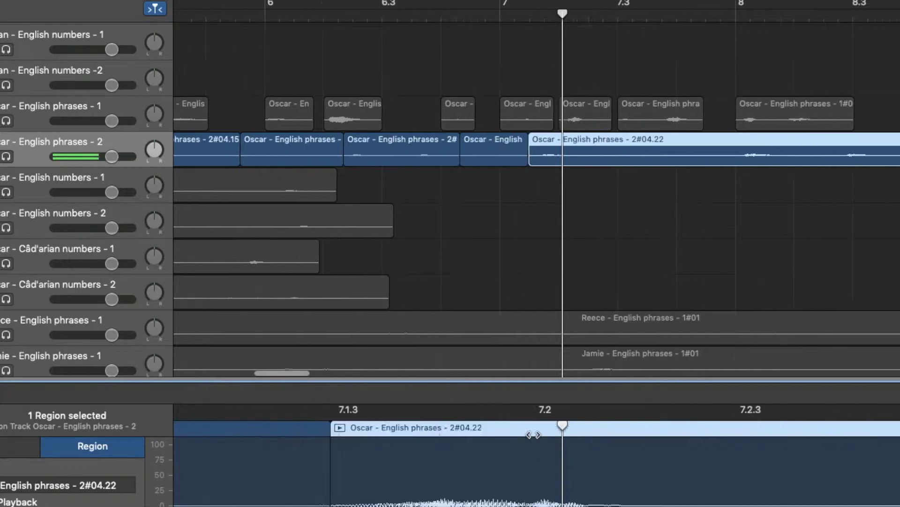
{"action": "key", "text": "super+t"}
{"action": "key", "text": "super+t"}
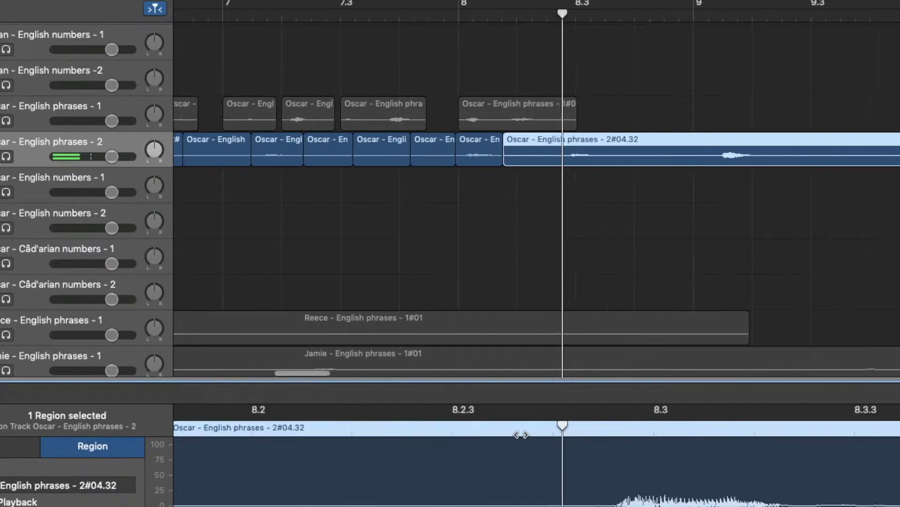
{"action": "key", "text": "super+t"}
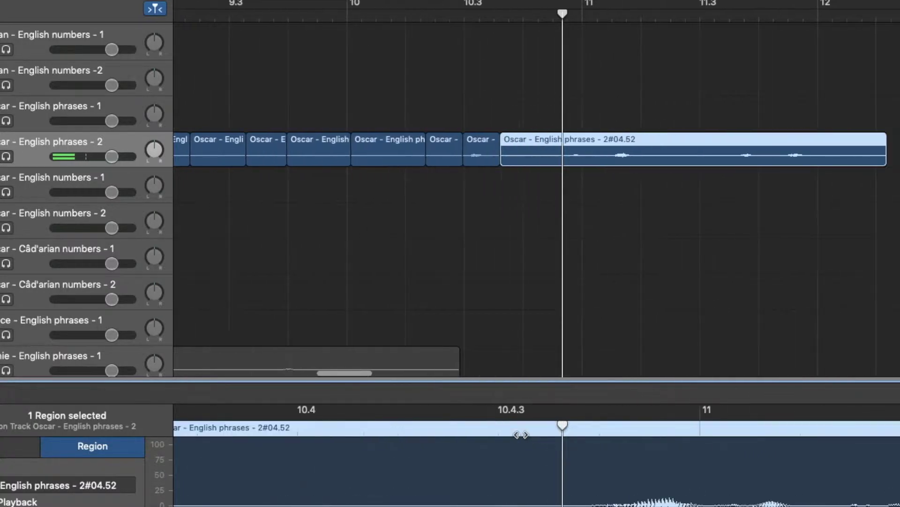
{"action": "key", "text": "super+t"}
Delete the silent regions between the phrases on the lower English phrases - 2 track, working from the end back to bar 2
{"action": "left_click", "coordinate": [387, 139]}
{"action": "scroll", "coordinate": [387, 139], "scroll_direction": "left", "scroll_amount": 15}
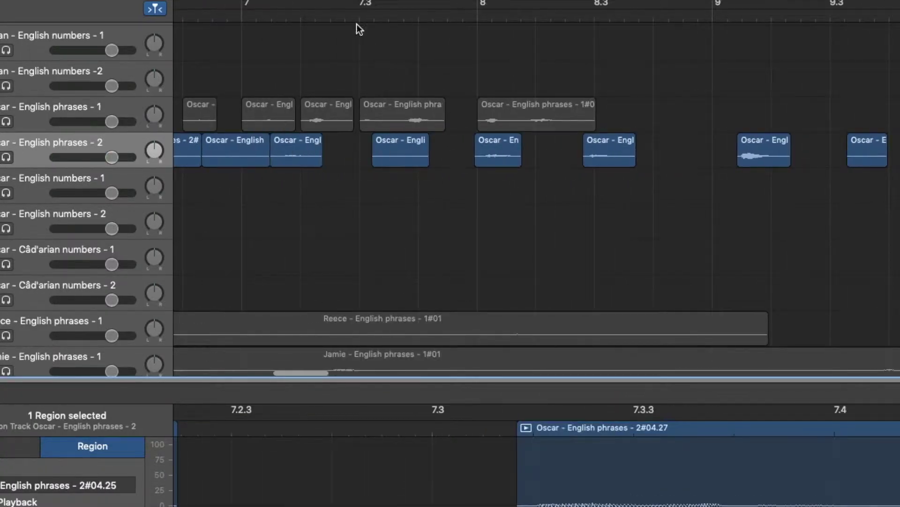
{"action": "scroll", "coordinate": [292, 145], "scroll_direction": "left", "scroll_amount": 15}
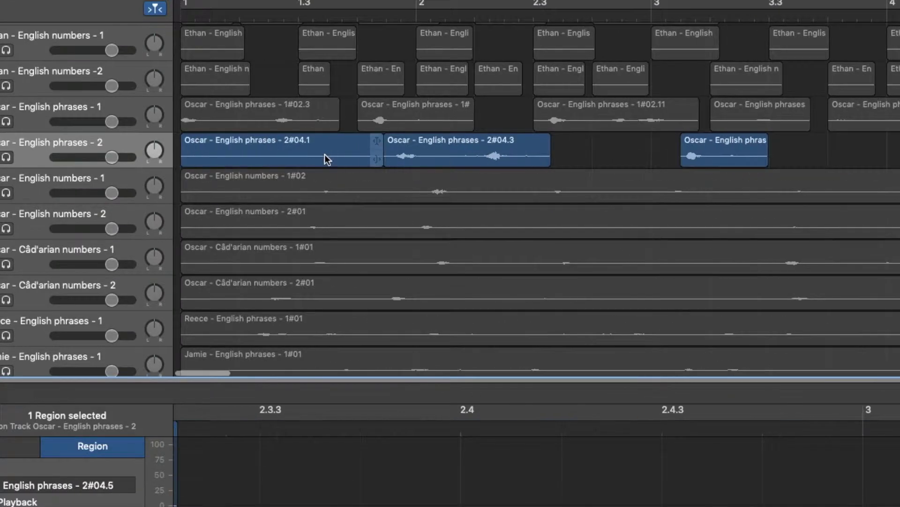
Delete the opening silence on lower English phrases - 2 and start its first five phrases at 1, 1.4, 2.3, 3.2 and 4
{"action": "left_click_drag", "start_coordinate": [327, 159], "coordinate": [451, 150]}
{"action": "scroll", "coordinate": [422, 150], "scroll_direction": "right", "scroll_amount": 5}
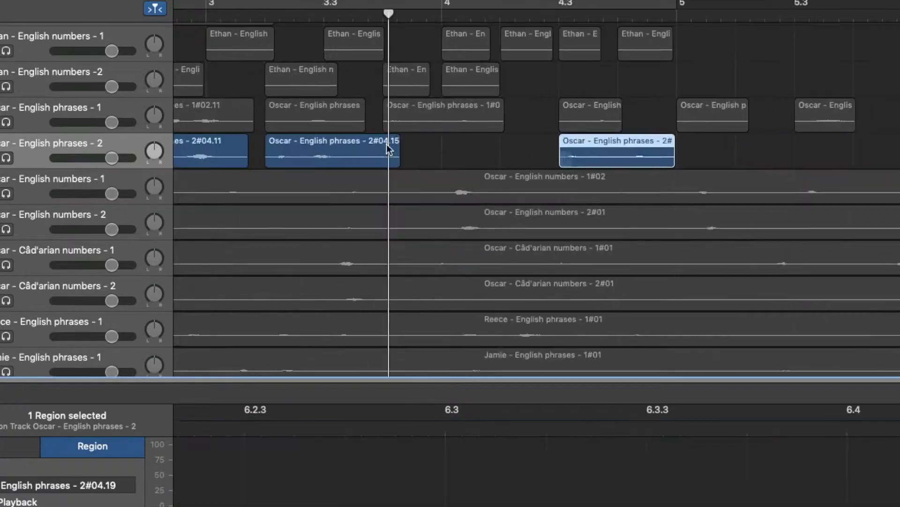
{"action": "scroll", "coordinate": [403, 148], "scroll_direction": "right", "scroll_amount": 5}
{"action": "left_click_drag", "start_coordinate": [463, 150], "coordinate": [485, 126]}
{"action": "scroll", "coordinate": [329, 140], "scroll_direction": "left", "scroll_amount": 3}
{"action": "left_click", "coordinate": [233, 149]}
{"action": "mouse_move", "coordinate": [233, 149]}
{"action": "left_mouse_down"}
{"action": "mouse_move", "coordinate": [291, 151]}
{"action": "mouse_move", "coordinate": [226, 135]}
{"action": "left_mouse_up"}
Move the next three phrases on the lower English phrases - 2 track to start at 4.4, 5 and 5.3
{"action": "scroll", "coordinate": [515, 187], "scroll_direction": "right", "scroll_amount": 10}
{"action": "key", "text": "super+a"}
{"action": "scroll", "coordinate": [516, 187], "scroll_direction": "left", "scroll_amount": 10}
{"action": "left_click_drag", "start_coordinate": [761, 148], "coordinate": [644, 148]}
{"action": "left_click", "coordinate": [416, 157]}
{"action": "left_click_drag", "start_coordinate": [539, 150], "coordinate": [421, 154]}
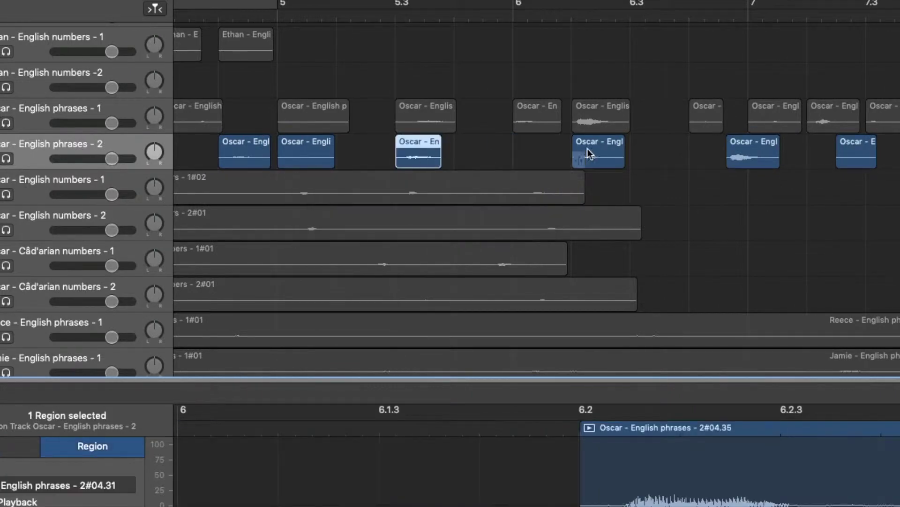
Move the following phrases on the lower English phrases - 2 track earlier to start at 5.4, 6.2, 6.4 and 7
{"action": "left_click_drag", "start_coordinate": [747, 159], "coordinate": [592, 159]}
{"action": "left_click", "coordinate": [864, 150]}
{"action": "left_click_drag", "start_coordinate": [865, 155], "coordinate": [761, 165]}
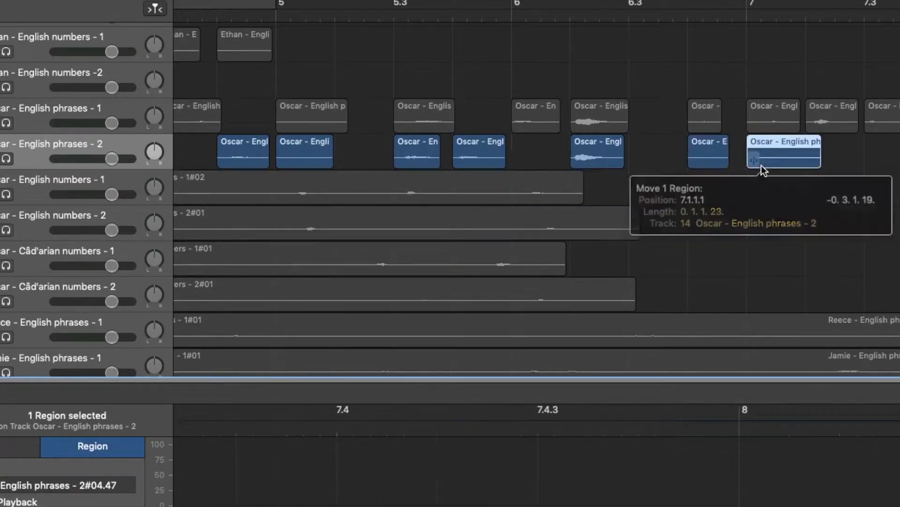
Move the remaining phrases on lower English phrases - 2 earlier, the first of them to 7.3, and play the track back with the view following the playhead
{"action": "scroll", "coordinate": [728, 156], "scroll_direction": "right", "scroll_amount": 3}
{"action": "left_click_drag", "start_coordinate": [868, 150], "coordinate": [372, 164]}
{"action": "scroll", "coordinate": [372, 164], "scroll_direction": "right", "scroll_amount": 5}
{"action": "left_click", "coordinate": [154, 10]}
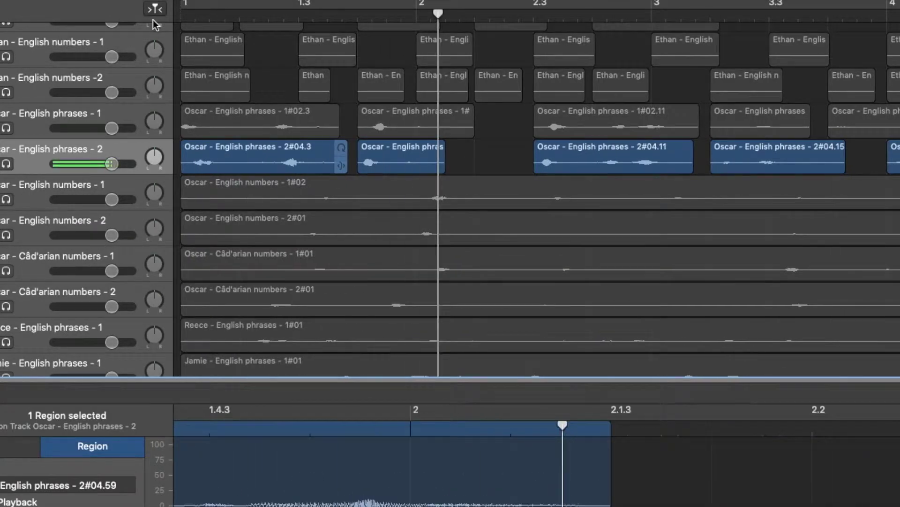
{"action": "left_click", "coordinate": [148, 13]}
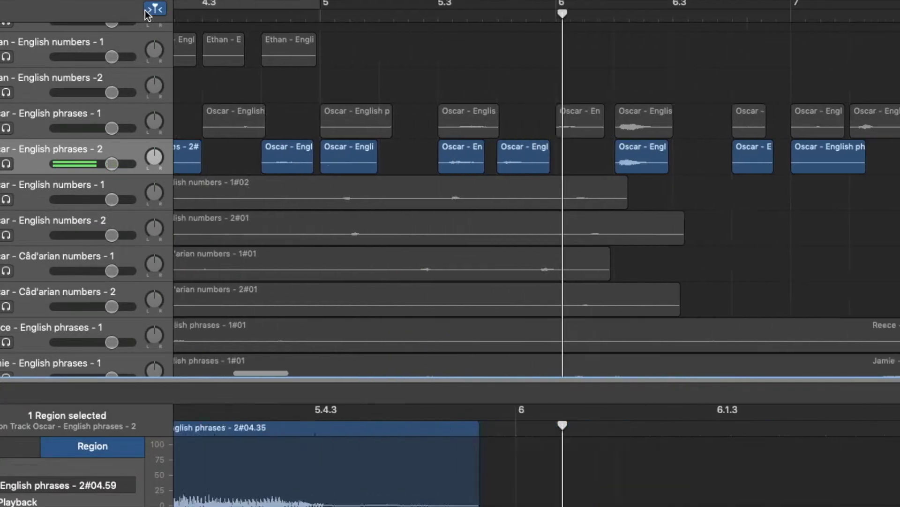
Split the lower English numbers - 1 track around each number and delete the silent regions from bar 6 back to bar 1
{"action": "left_click", "coordinate": [68, 201]}
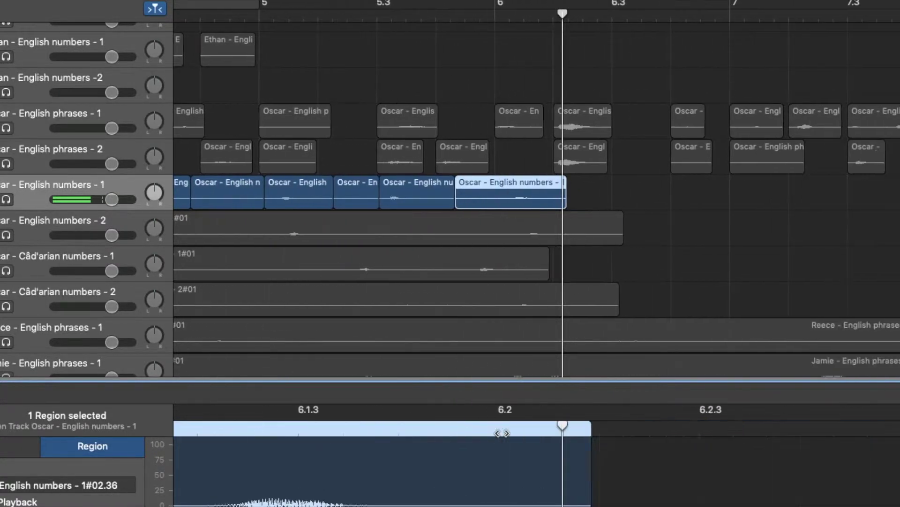
{"action": "key", "text": "space"}
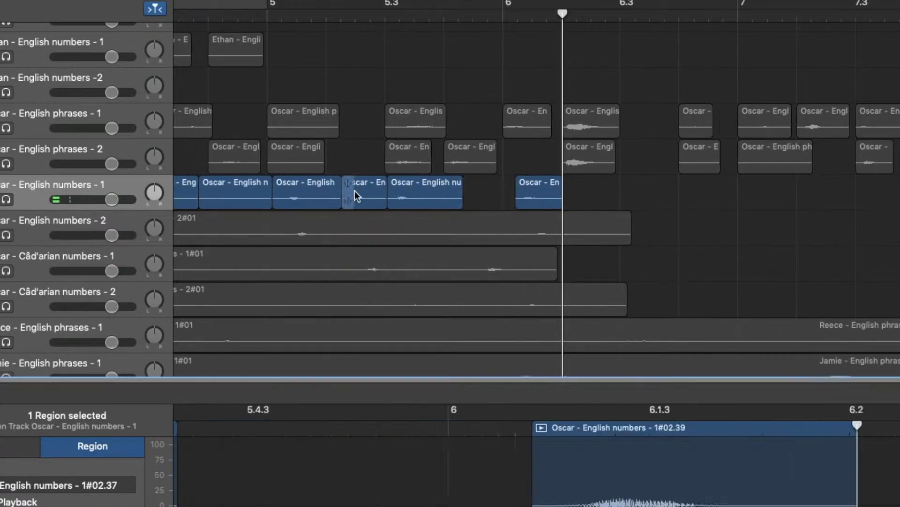
{"action": "scroll", "coordinate": [414, 192], "scroll_direction": "left", "scroll_amount": 15}
{"action": "scroll", "coordinate": [323, 199], "scroll_direction": "left", "scroll_amount": 3}
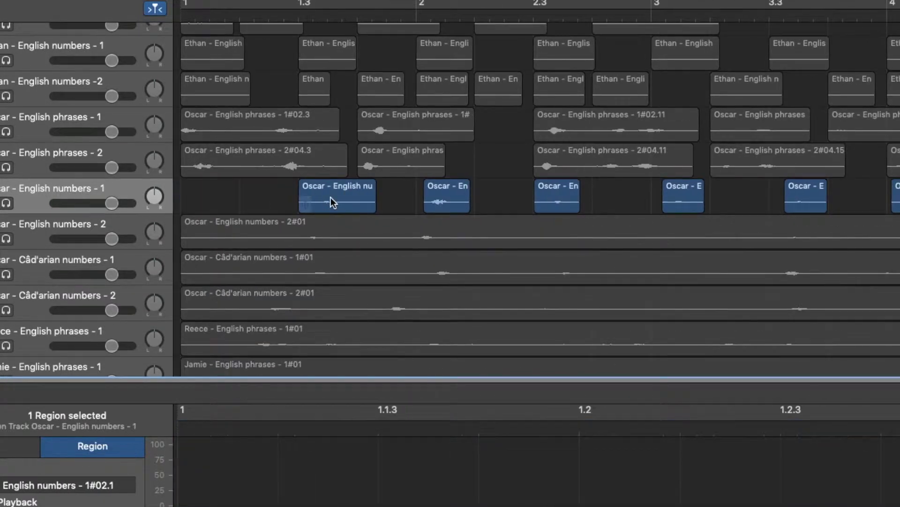
Move the numbers on lower English numbers - 1 onto beat lines, the last three starting at 3.3, 4 and 4.3, and play the track back
{"action": "key", "text": "super+z"}
{"action": "left_click_drag", "start_coordinate": [379, 196], "coordinate": [814, 197]}
{"action": "scroll", "coordinate": [814, 196], "scroll_direction": "right", "scroll_amount": 5}
{"action": "left_click_drag", "start_coordinate": [656, 197], "coordinate": [293, 197]}
{"action": "left_click_drag", "start_coordinate": [751, 197], "coordinate": [415, 197]}
{"action": "left_click_drag", "start_coordinate": [896, 195], "coordinate": [530, 206]}
{"action": "key", "text": "Return"}
{"action": "key", "text": "space"}
Split the lower English numbers - 2 track around each number and delete the silent regions
{"action": "left_click", "coordinate": [228, 236]}
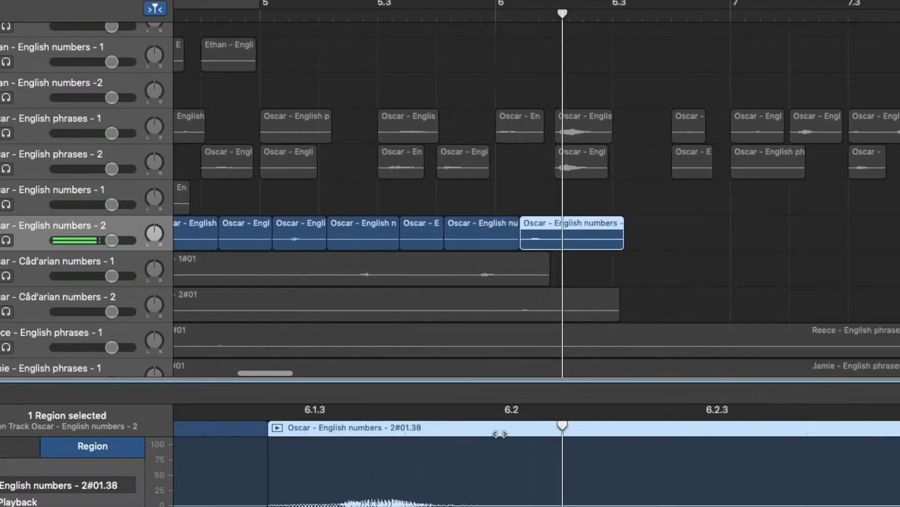
{"action": "left_click", "coordinate": [352, 237]}
{"action": "scroll", "coordinate": [404, 234], "scroll_direction": "left", "scroll_amount": 5}
{"action": "left_click", "coordinate": [455, 232]}
{"action": "scroll", "coordinate": [394, 231], "scroll_direction": "left", "scroll_amount": 5}
{"action": "left_click", "coordinate": [332, 230]}
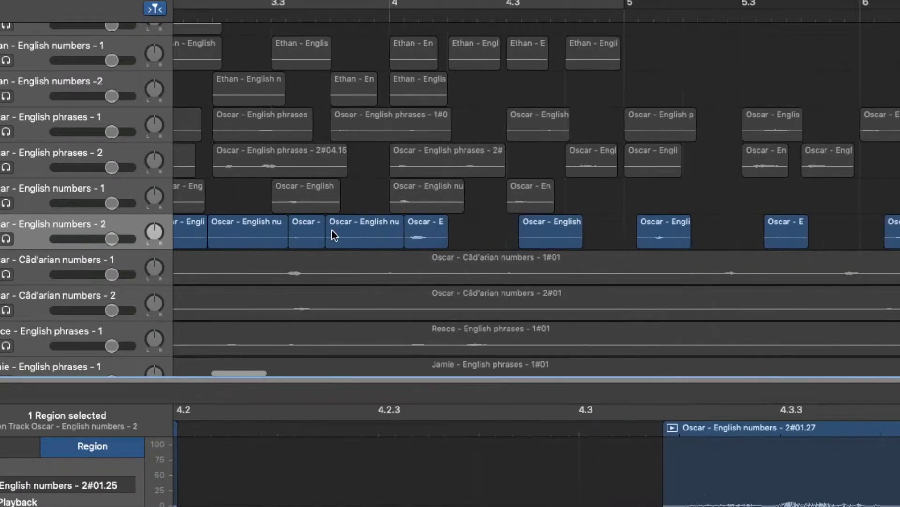
{"action": "left_click", "coordinate": [246, 235]}
{"action": "scroll", "coordinate": [295, 234], "scroll_direction": "left", "scroll_amount": 5}
{"action": "scroll", "coordinate": [345, 233], "scroll_direction": "left", "scroll_amount": 5}
Move the first six numbers on lower English numbers - 2 to start at 1, 1.2, 1.3, 2, 2.2 and 2.3
{"action": "left_click", "coordinate": [291, 232]}
{"action": "left_click_drag", "start_coordinate": [291, 232], "coordinate": [197, 234]}
{"action": "left_click", "coordinate": [541, 231]}
{"action": "left_click_drag", "start_coordinate": [272, 252], "coordinate": [493, 231]}
{"action": "left_click_drag", "start_coordinate": [433, 230], "coordinate": [262, 236]}
{"action": "left_click_drag", "start_coordinate": [536, 231], "coordinate": [312, 229]}
{"action": "left_click_drag", "start_coordinate": [656, 229], "coordinate": [424, 234]}
{"action": "left_click_drag", "start_coordinate": [492, 242], "coordinate": [490, 237]}
{"action": "scroll", "coordinate": [551, 241], "scroll_direction": "right", "scroll_amount": 10}
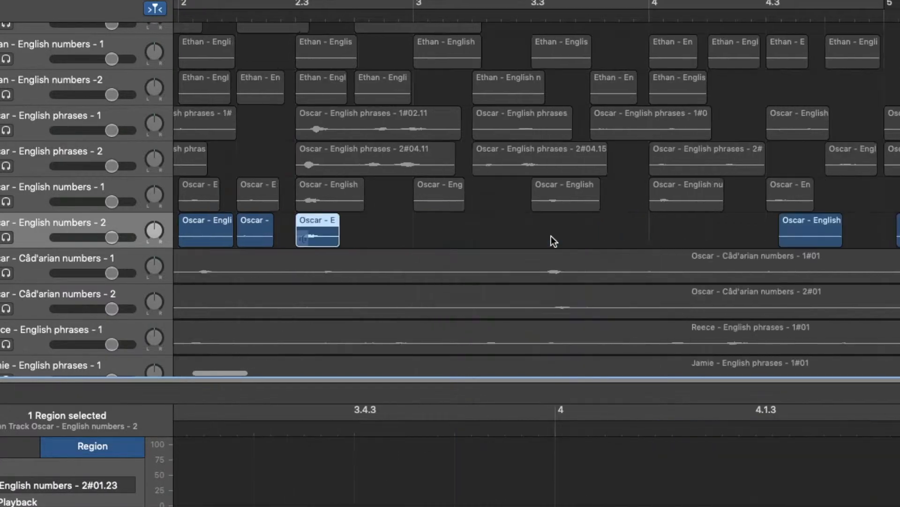
Move the last four numbers on lower English numbers - 2 to 2.4, 3.2, 3.3 and 3.4, and play the track back
{"action": "left_click_drag", "start_coordinate": [551, 241], "coordinate": [461, 234]}
{"action": "left_click_drag", "start_coordinate": [699, 225], "coordinate": [275, 226]}
{"action": "left_click_drag", "start_coordinate": [812, 235], "coordinate": [404, 224]}
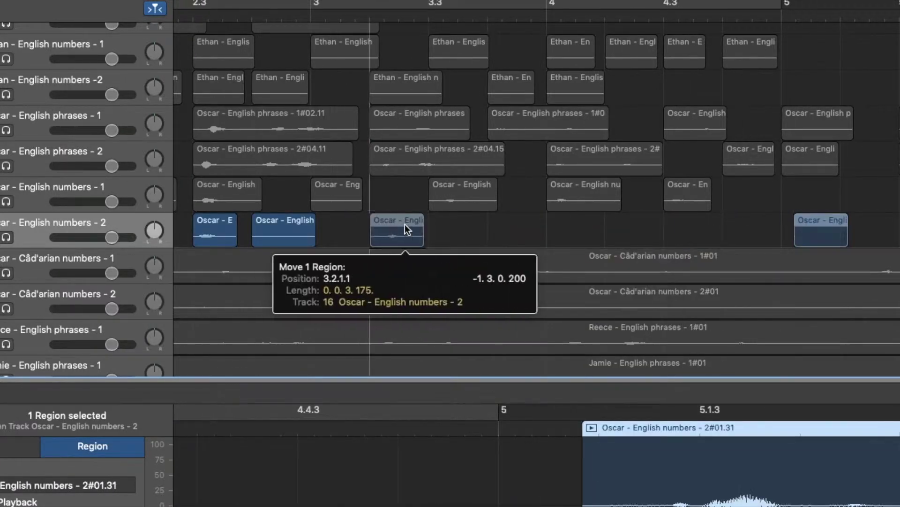
{"action": "left_click_drag", "start_coordinate": [897, 230], "coordinate": [450, 237]}
{"action": "scroll", "coordinate": [449, 237], "scroll_direction": "right", "scroll_amount": 8}
{"action": "scroll", "coordinate": [830, 233], "scroll_direction": "left", "scroll_amount": 5}
{"action": "left_click_drag", "start_coordinate": [859, 235], "coordinate": [308, 240]}
{"action": "scroll", "coordinate": [308, 241], "scroll_direction": "right", "scroll_amount": 3}
{"action": "key", "text": "super+Left"}
{"action": "key", "text": "space"}
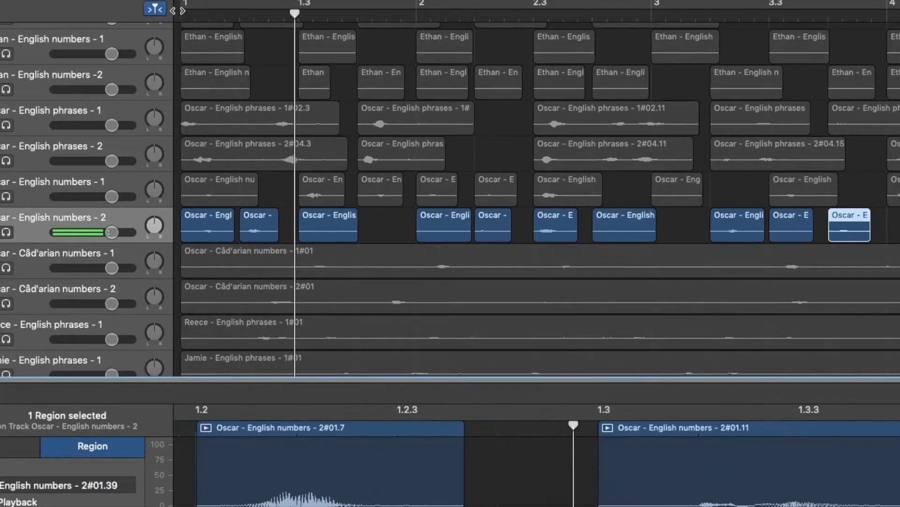
{"action": "key", "text": "space"}
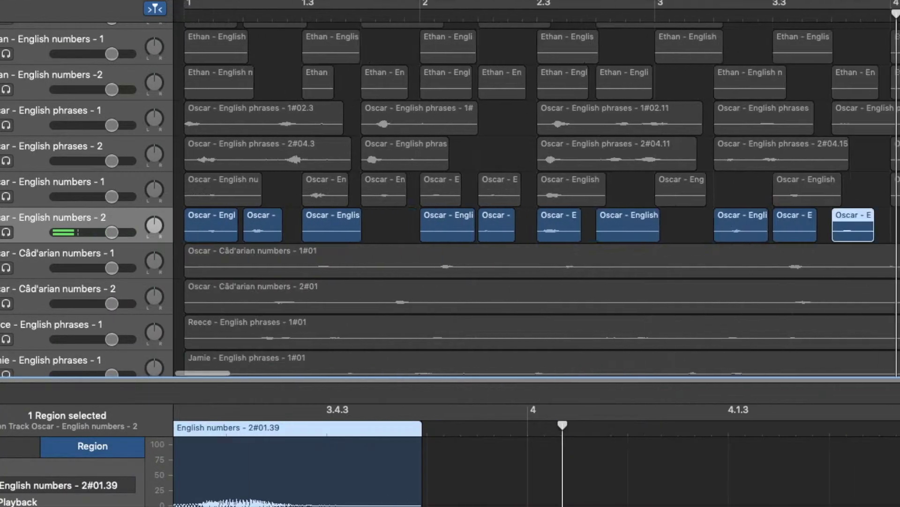
Split the Câd'arian numbers - 1 track around each number and delete the silent regions from bar 6 back to bar 1
{"action": "key", "text": "Return"}
{"action": "left_click", "coordinate": [241, 271]}
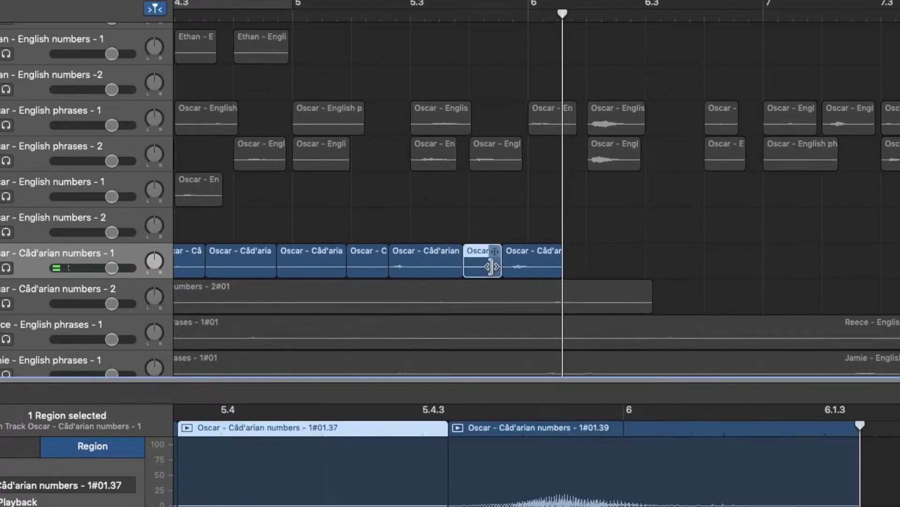
{"action": "key", "text": "Left"}
{"action": "key", "text": "Left"}
{"action": "key", "text": "Left"}
{"action": "key", "text": "Left"}
{"action": "key", "text": "Left"}
{"action": "key", "text": "Left"}
{"action": "key", "text": "Left"}
{"action": "key", "text": "Left"}
{"action": "key", "text": "Left"}
{"action": "key", "text": "Left"}
{"action": "key", "text": "Left"}
{"action": "key", "text": "Left"}
{"action": "key", "text": "Left"}
{"action": "key", "text": "Left"}
{"action": "key", "text": "Left"}
{"action": "key", "text": "Left"}
{"action": "key", "text": "Left"}
{"action": "key", "text": "Left"}
{"action": "key", "text": "Left"}
{"action": "key", "text": "Left"}
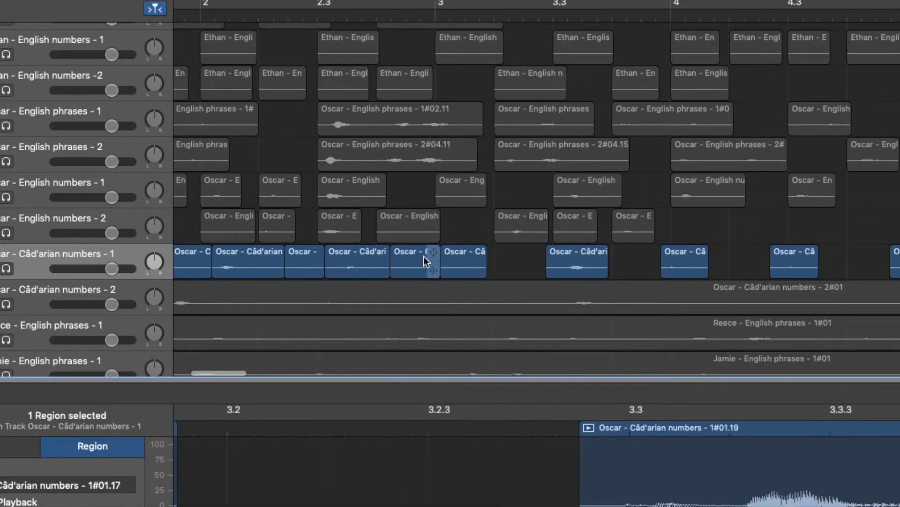
{"action": "key", "text": "Left"}
{"action": "key", "text": "Left"}
{"action": "key", "text": "Left"}
{"action": "key", "text": "Left"}
{"action": "key", "text": "Left"}
{"action": "key", "text": "Left"}
{"action": "key", "text": "Left"}
{"action": "key", "text": "Left"}
{"action": "key", "text": "Left"}
{"action": "key", "text": "Left"}
{"action": "key", "text": "Left"}
{"action": "key", "text": "Left"}
Move the first four numbers on Câd'arian numbers - 1 to start at 1, 1.3, 2 and 2.3
{"action": "left_click", "coordinate": [235, 253]}
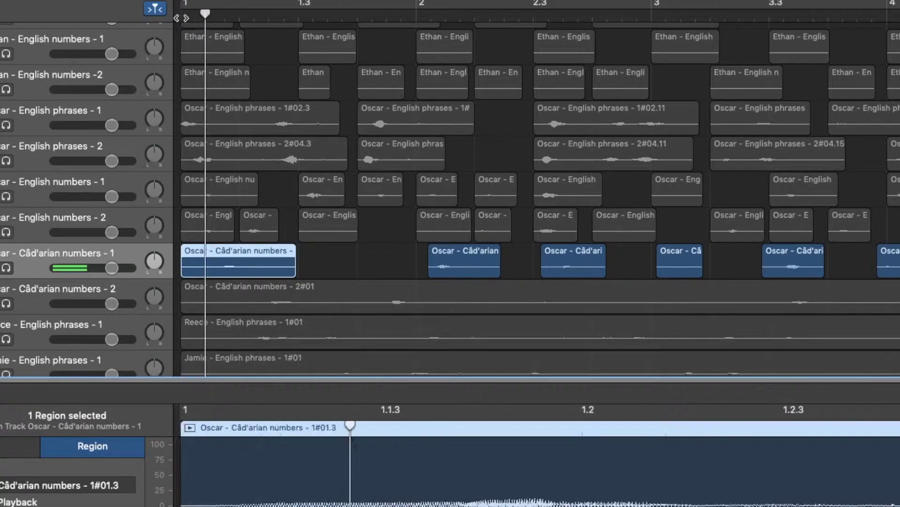
{"action": "key", "text": "Right"}
{"action": "key", "text": "Right"}
{"action": "key", "text": "Right"}
{"action": "key", "text": "Right"}
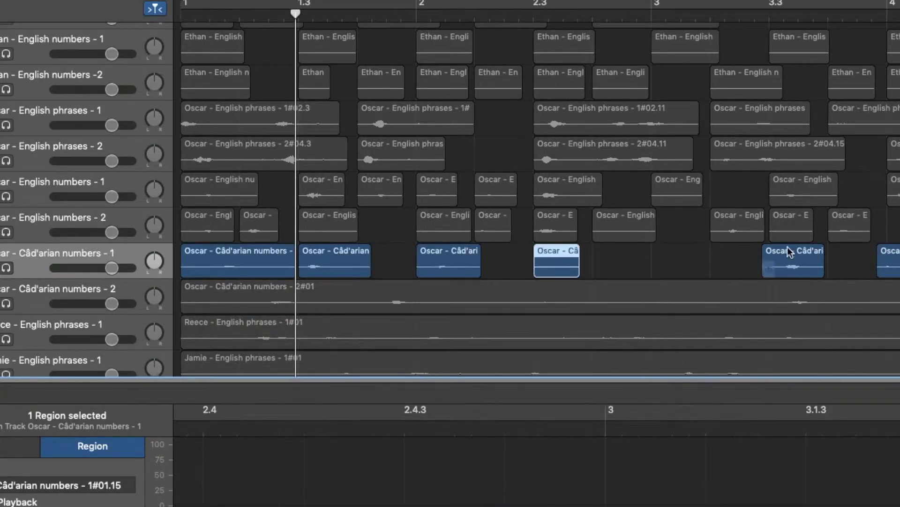
Move the remaining numbers on Câd'arian numbers - 1 earlier to start at 2.4, 3.2, 3.3, 3.4, 4.2 and 4.4
{"action": "scroll", "coordinate": [735, 246], "scroll_direction": "right", "scroll_amount": 5}
{"action": "left_click_drag", "start_coordinate": [696, 257], "coordinate": [466, 257]}
{"action": "left_click_drag", "start_coordinate": [813, 259], "coordinate": [356, 259]}
{"action": "scroll", "coordinate": [631, 259], "scroll_direction": "right", "scroll_amount": 5}
{"action": "left_click_drag", "start_coordinate": [500, 261], "coordinate": [500, 261]}
{"action": "scroll", "coordinate": [500, 261], "scroll_direction": "left", "scroll_amount": 10}
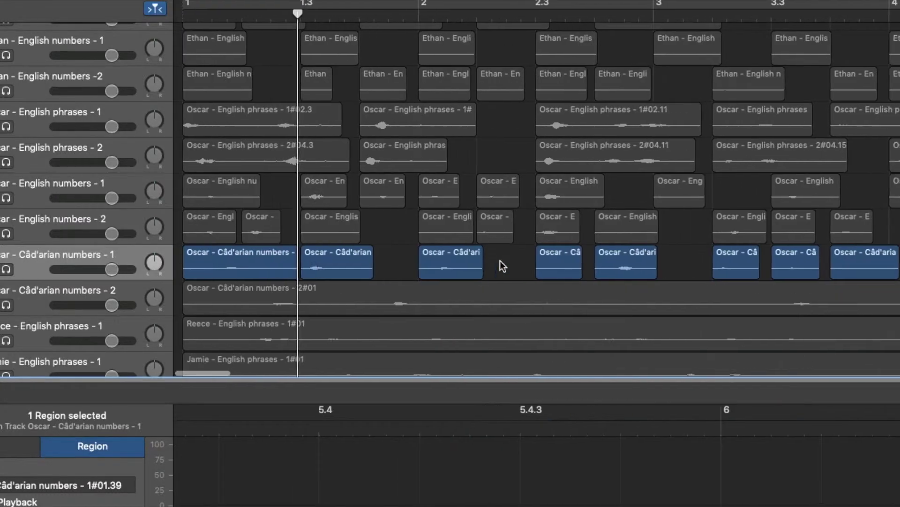
Split the Câd'arian numbers - 2 track around each number and delete the silent regions from bar 6 back to bar 1
{"action": "scroll", "coordinate": [47, 255], "scroll_direction": "down", "scroll_amount": 2}
{"action": "left_click", "coordinate": [245, 260]}
{"action": "key", "text": "space"}
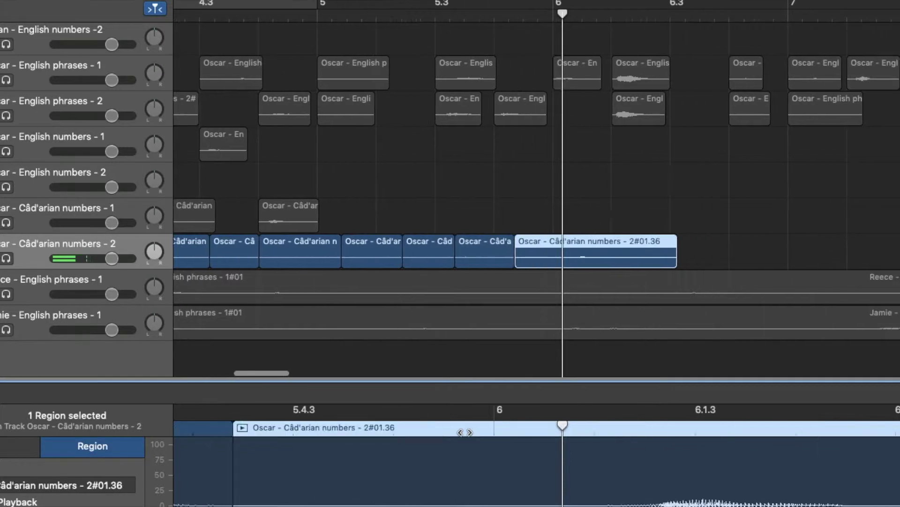
{"action": "key", "text": "Left"}
{"action": "key", "text": "Left"}
{"action": "key", "text": "Left"}
{"action": "key", "text": "Left"}
{"action": "key", "text": "Left"}
{"action": "key", "text": "Left"}
{"action": "key", "text": "Left"}
{"action": "key", "text": "Left"}
{"action": "key", "text": "Left"}
{"action": "key", "text": "Left"}
{"action": "key", "text": "Left"}
{"action": "key", "text": "Left"}
{"action": "key", "text": "Left"}
{"action": "key", "text": "Left"}
{"action": "key", "text": "Left"}
{"action": "key", "text": "Left"}
{"action": "key", "text": "Left"}
{"action": "key", "text": "Left"}
{"action": "key", "text": "Left"}
{"action": "key", "text": "Left"}
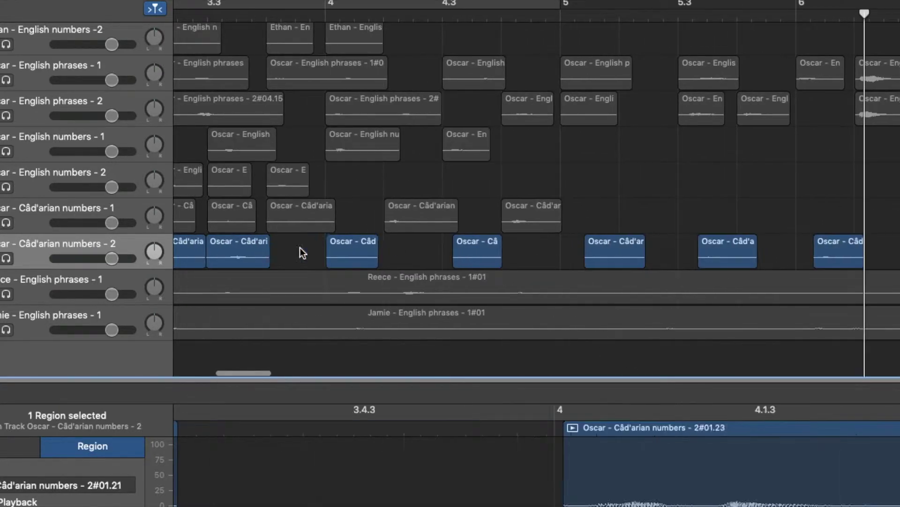
{"action": "key", "text": "Left"}
{"action": "key", "text": "Left"}
{"action": "key", "text": "Left"}
{"action": "key", "text": "Left"}
{"action": "key", "text": "Left"}
{"action": "key", "text": "Left"}
{"action": "key", "text": "Left"}
{"action": "key", "text": "Left"}
{"action": "key", "text": "Left"}
{"action": "key", "text": "Left"}
{"action": "key", "text": "Left"}
{"action": "key", "text": "Left"}
{"action": "key", "text": "Left"}
{"action": "key", "text": "Left"}
{"action": "key", "text": "Left"}
{"action": "key", "text": "Left"}
Move the first six numbers on Câd'arian numbers - 2 to start at 1, 1.3, 1.4, 2.2, 2.3 and 3
{"action": "left_click_drag", "start_coordinate": [232, 258], "coordinate": [226, 258]}
{"action": "left_click_drag", "start_coordinate": [405, 257], "coordinate": [317, 260]}
{"action": "left_click_drag", "start_coordinate": [532, 249], "coordinate": [362, 249]}
{"action": "left_click_drag", "start_coordinate": [675, 248], "coordinate": [499, 249]}
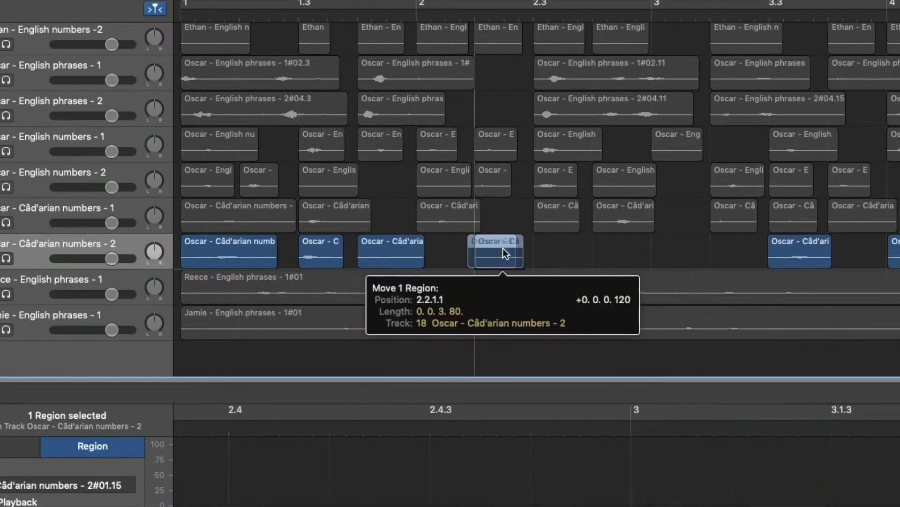
{"action": "left_click_drag", "start_coordinate": [775, 244], "coordinate": [538, 244]}
{"action": "left_click_drag", "start_coordinate": [896, 249], "coordinate": [669, 248]}
Move the last four numbers on Câd'arian numbers - 2 earlier to start at 3.2, 3.3, 4 and 4.3
{"action": "scroll", "coordinate": [668, 249], "scroll_direction": "right", "scroll_amount": 5}
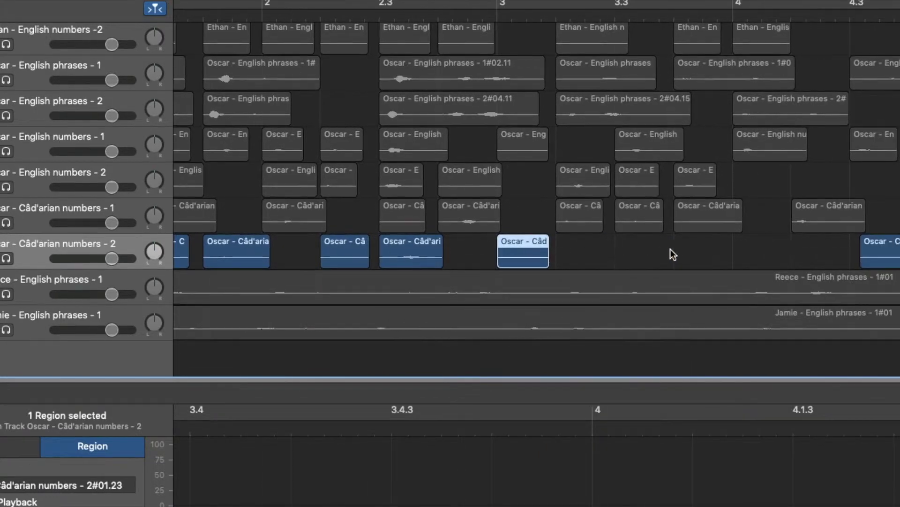
{"action": "left_click_drag", "start_coordinate": [870, 249], "coordinate": [621, 250]}
{"action": "scroll", "coordinate": [656, 249], "scroll_direction": "right", "scroll_amount": 8}
{"action": "left_click_drag", "start_coordinate": [697, 246], "coordinate": [335, 251]}
{"action": "left_click_drag", "start_coordinate": [807, 248], "coordinate": [441, 261]}
{"action": "scroll", "coordinate": [685, 248], "scroll_direction": "right", "scroll_amount": 8}
{"action": "left_click", "coordinate": [685, 248]}
{"action": "left_click_drag", "start_coordinate": [685, 249], "coordinate": [311, 258]}
Split the English phrases - 1 track directly below Câd'arian numbers - 2 around each spoken phrase from bar 1 through bar 8
{"action": "key", "text": "Down"}
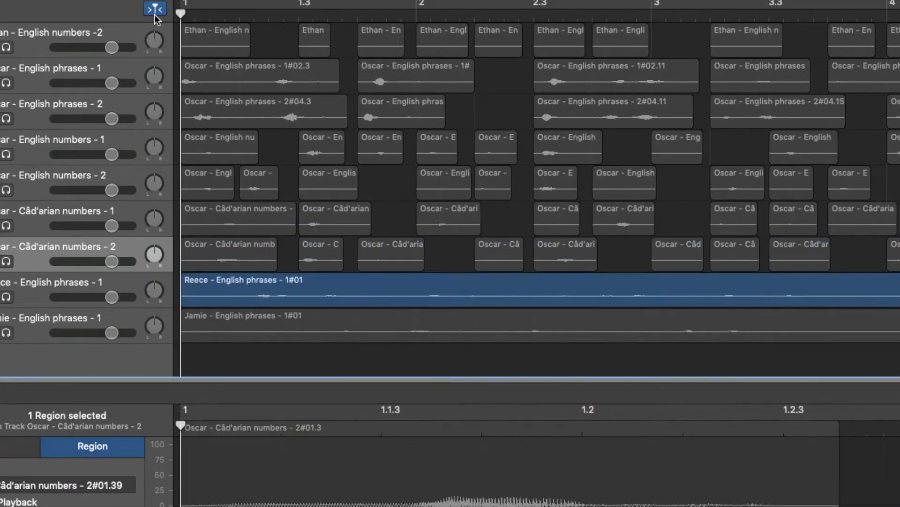
{"action": "key", "text": "space"}
{"action": "key", "text": "super+t"}
{"action": "key", "text": "super+t"}
{"action": "key", "text": "super+t"}
{"action": "key", "text": "super+t"}
{"action": "key", "text": "super+t"}
{"action": "key", "text": "super+t"}
{"action": "key", "text": "super+t"}
{"action": "key", "text": "super+t"}
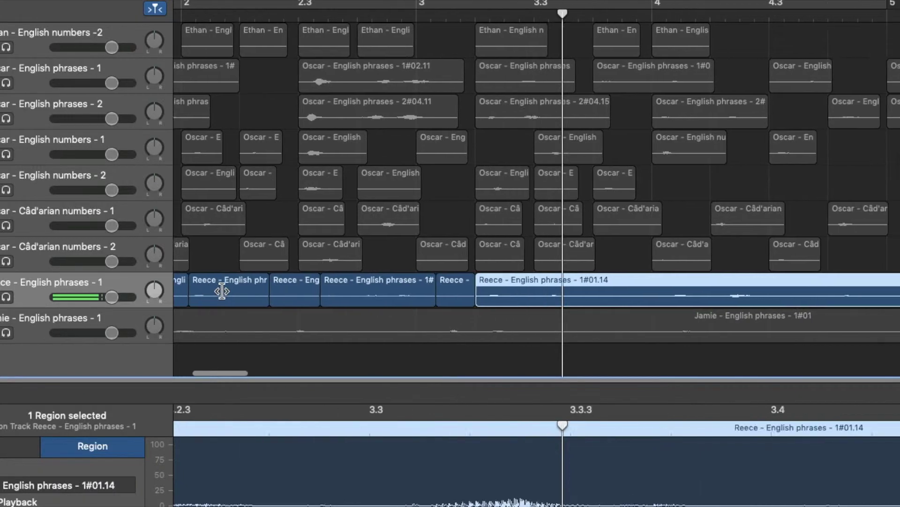
{"action": "key", "text": "super+t"}
{"action": "key", "text": "super+t"}
{"action": "key", "text": "super+t"}
{"action": "key", "text": "super+t"}
{"action": "key", "text": "super+t"}
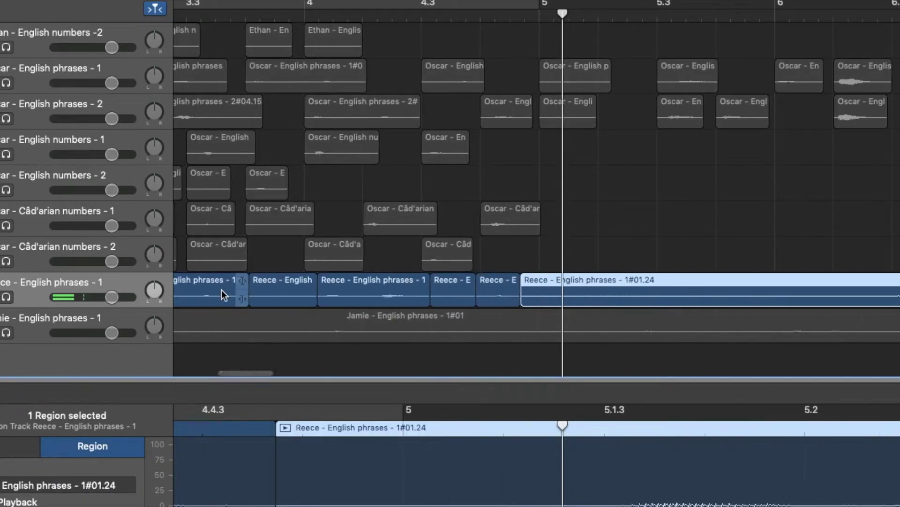
{"action": "key", "text": "super+t"}
{"action": "key", "text": "super+t"}
{"action": "key", "text": "super+t"}
{"action": "key", "text": "super+t"}
{"action": "key", "text": "super+t"}
{"action": "key", "text": "super+t"}
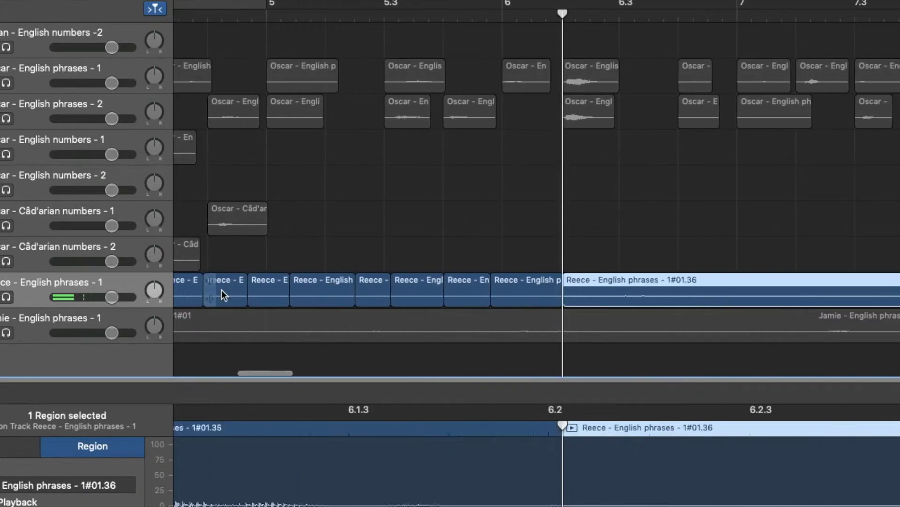
{"action": "key", "text": "super+t"}
{"action": "key", "text": "super+t"}
{"action": "key", "text": "super+t"}
{"action": "key", "text": "super+t"}
{"action": "key", "text": "super+t"}
{"action": "key", "text": "super+t"}
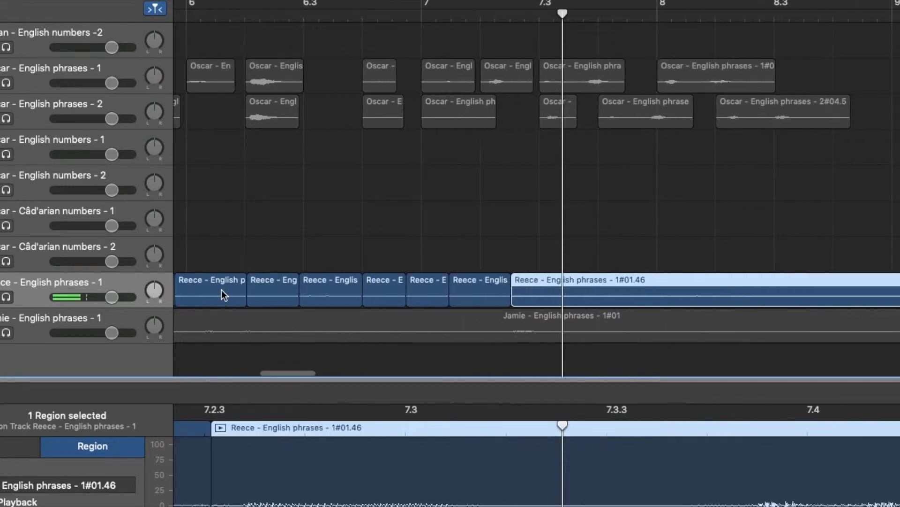
{"action": "key", "text": "super+t"}
{"action": "key", "text": "super+t"}
{"action": "key", "text": "super+t"}
{"action": "key", "text": "super+t"}
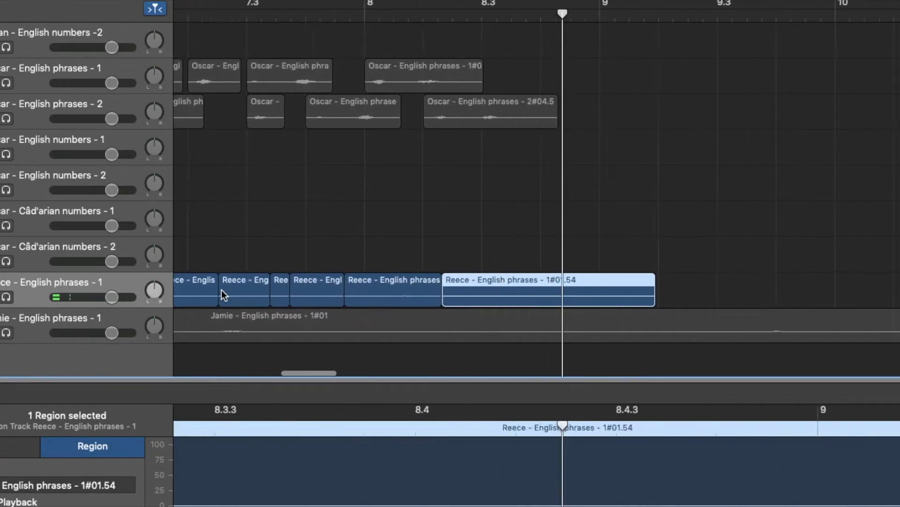
Delete the silent regions between the phrases on the second-to-last track, working from the end back to bar 1
{"action": "key", "text": "space"}
{"action": "scroll", "coordinate": [422, 296], "scroll_direction": "left", "scroll_amount": 10}
{"action": "left_click", "coordinate": [498, 297]}
{"action": "key", "text": "Delete"}
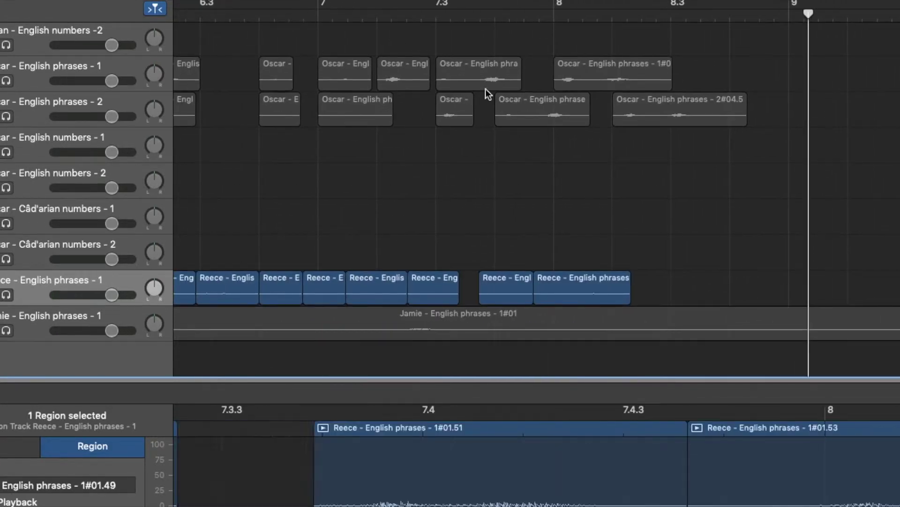
{"action": "left_click", "coordinate": [466, 18]}
{"action": "key", "text": "space"}
{"action": "scroll", "coordinate": [497, 271], "scroll_direction": "left", "scroll_amount": 2}
{"action": "scroll", "coordinate": [412, 287], "scroll_direction": "left", "scroll_amount": 10}
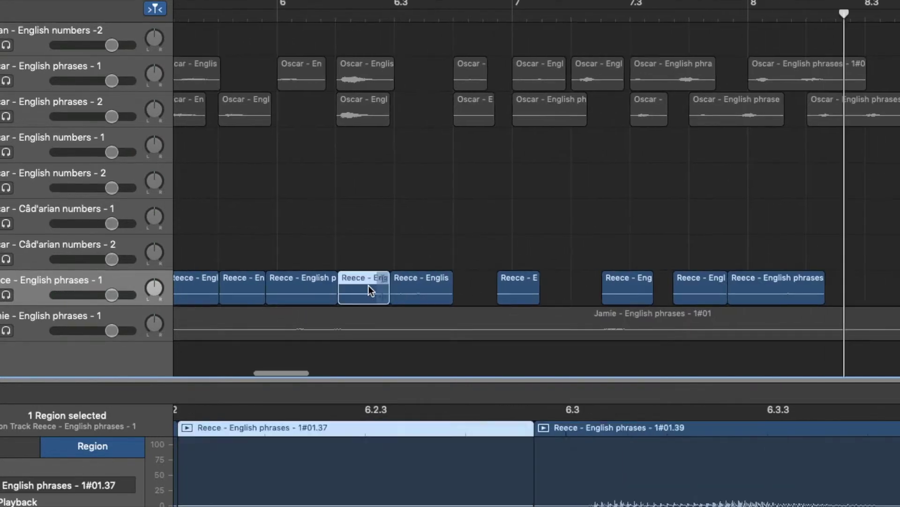
{"action": "scroll", "coordinate": [326, 295], "scroll_direction": "left", "scroll_amount": 15}
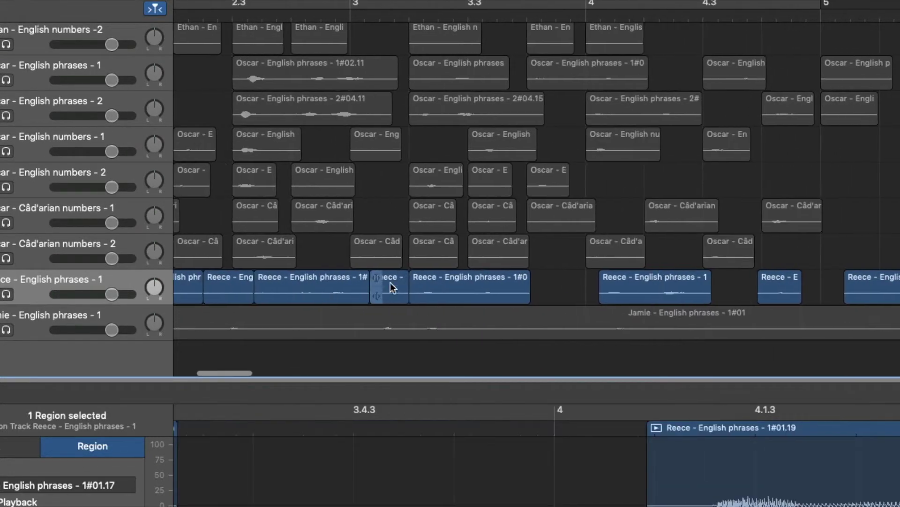
Move the early phrases on the second-to-last track to start at 1.4, 2.2, 3, 3.4 and 4.2
{"action": "left_click_drag", "start_coordinate": [262, 287], "coordinate": [202, 288]}
{"action": "left_click_drag", "start_coordinate": [452, 288], "coordinate": [386, 288]}
{"action": "left_click_drag", "start_coordinate": [586, 286], "coordinate": [507, 286]}
{"action": "left_click", "coordinate": [744, 294]}
{"action": "left_click_drag", "start_coordinate": [744, 294], "coordinate": [633, 291]}
{"action": "scroll", "coordinate": [711, 283], "scroll_direction": "right", "scroll_amount": 5}
{"action": "scroll", "coordinate": [641, 288], "scroll_direction": "right", "scroll_amount": 5}
Move the remaining phrases on the second-to-last track earlier to start at 4.3, 5, 5.2, 5.4, 6.2, 6.3, 6.4 and 7
{"action": "left_click_drag", "start_coordinate": [738, 285], "coordinate": [564, 287]}
{"action": "scroll", "coordinate": [739, 285], "scroll_direction": "right", "scroll_amount": 5}
{"action": "left_click", "coordinate": [732, 289]}
{"action": "left_click", "coordinate": [860, 282]}
{"action": "left_click_drag", "start_coordinate": [860, 281], "coordinate": [684, 285]}
{"action": "scroll", "coordinate": [683, 285], "scroll_direction": "right", "scroll_amount": 4}
{"action": "left_click_drag", "start_coordinate": [818, 280], "coordinate": [679, 286]}
{"action": "scroll", "coordinate": [631, 296], "scroll_direction": "right", "scroll_amount": 4}
{"action": "left_click_drag", "start_coordinate": [749, 282], "coordinate": [600, 285]}
Split the last English phrases - 1 track around each spoken phrase from bar 1 through bar 9
{"action": "key", "text": "Return"}
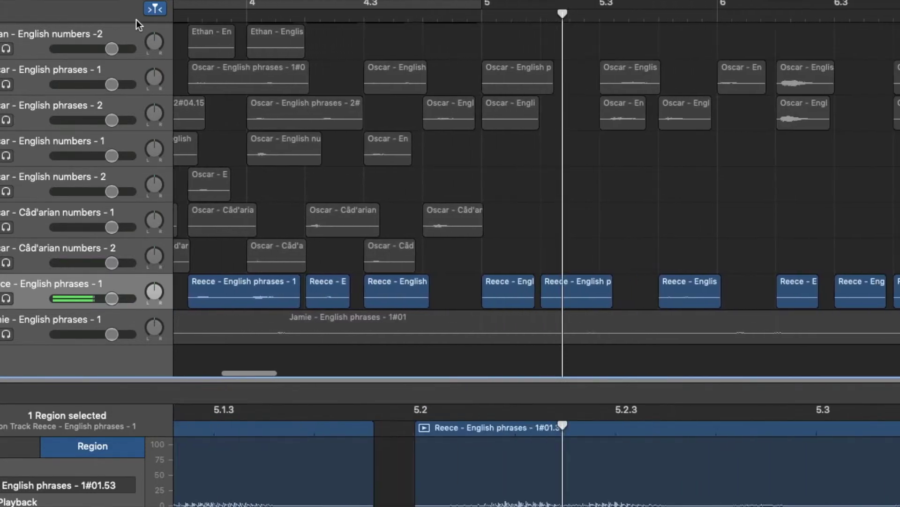
{"action": "key", "text": "Return"}
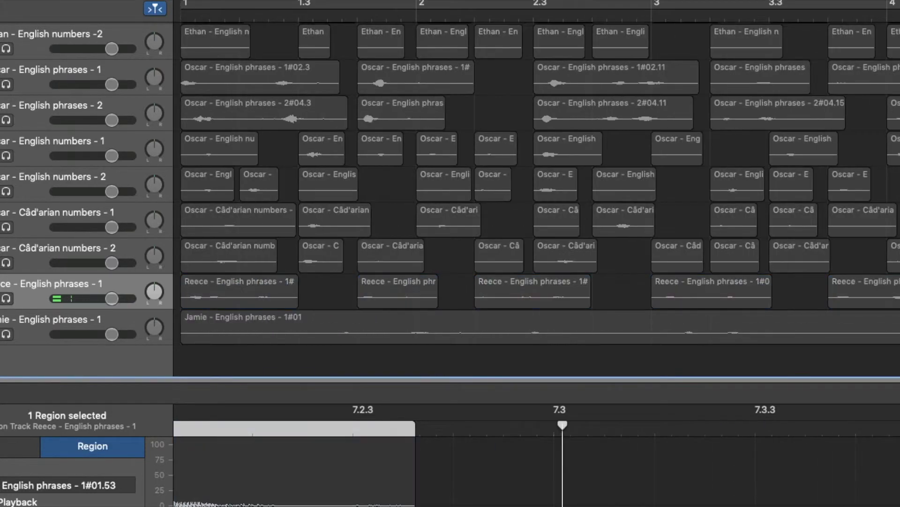
{"action": "key", "text": "space"}
{"action": "left_click", "coordinate": [263, 325]}
{"action": "key", "text": "space"}
{"action": "key", "text": "super+t"}
{"action": "key", "text": "super+t"}
{"action": "key", "text": "super+t"}
{"action": "key", "text": "super+t"}
{"action": "key", "text": "super+t"}
{"action": "key", "text": "super+t"}
{"action": "key", "text": "super+t"}
{"action": "key", "text": "super+t"}
{"action": "key", "text": "super+t"}
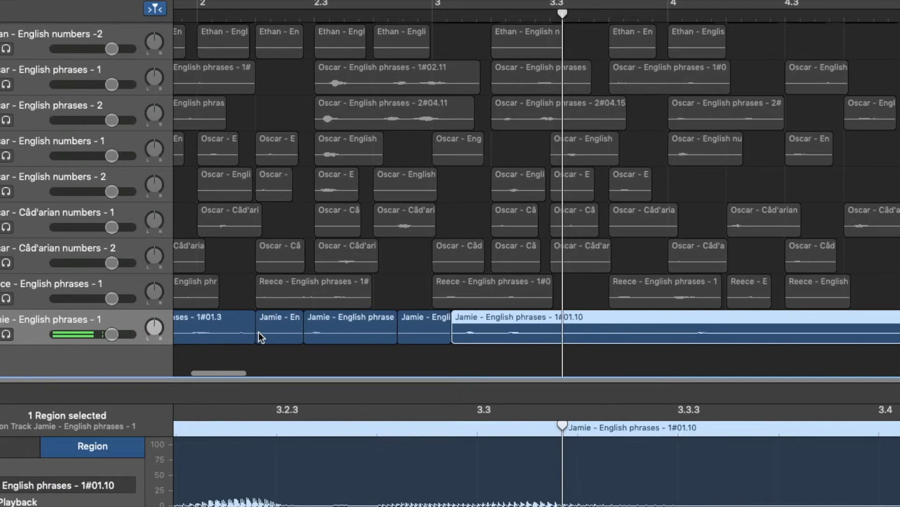
{"action": "key", "text": "super+t"}
{"action": "key", "text": "super+t"}
{"action": "key", "text": "super+t"}
{"action": "key", "text": "super+t"}
{"action": "key", "text": "super+t"}
{"action": "key", "text": "super+t"}
{"action": "key", "text": "super+t"}
{"action": "key", "text": "super+t"}
{"action": "key", "text": "super+t"}
{"action": "key", "text": "super+t"}
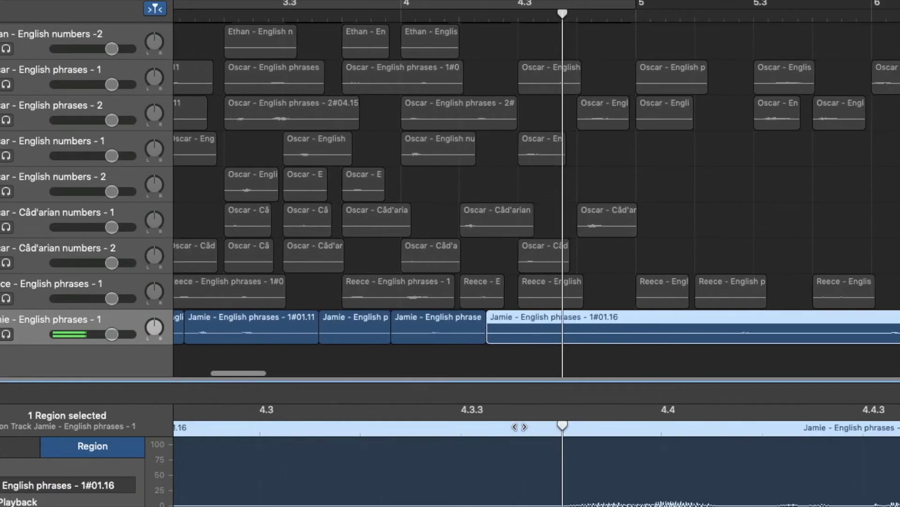
{"action": "key", "text": "super+t"}
{"action": "key", "text": "super+t"}
{"action": "key", "text": "super+t"}
{"action": "key", "text": "super+t"}
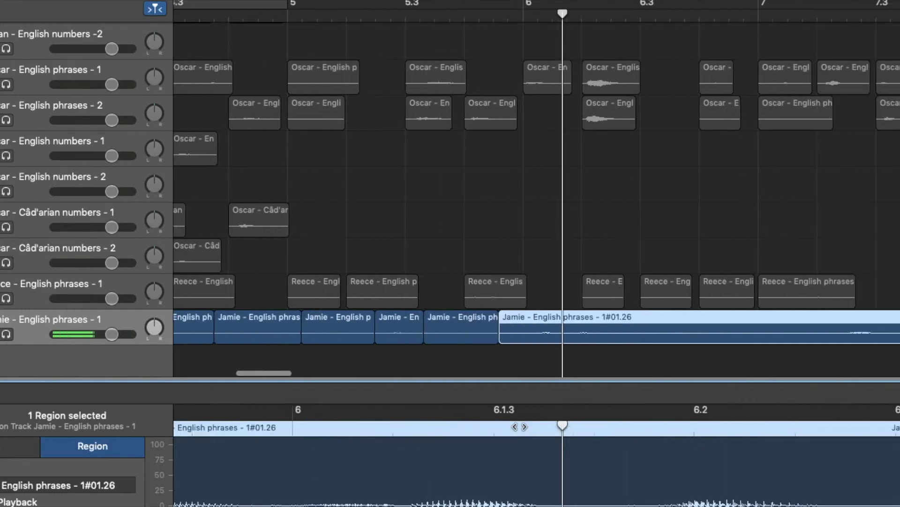
{"action": "key", "text": "super+t"}
{"action": "key", "text": "super+t"}
{"action": "key", "text": "super+t"}
{"action": "key", "text": "super+t"}
{"action": "key", "text": "super+t"}
{"action": "key", "text": "super+t"}
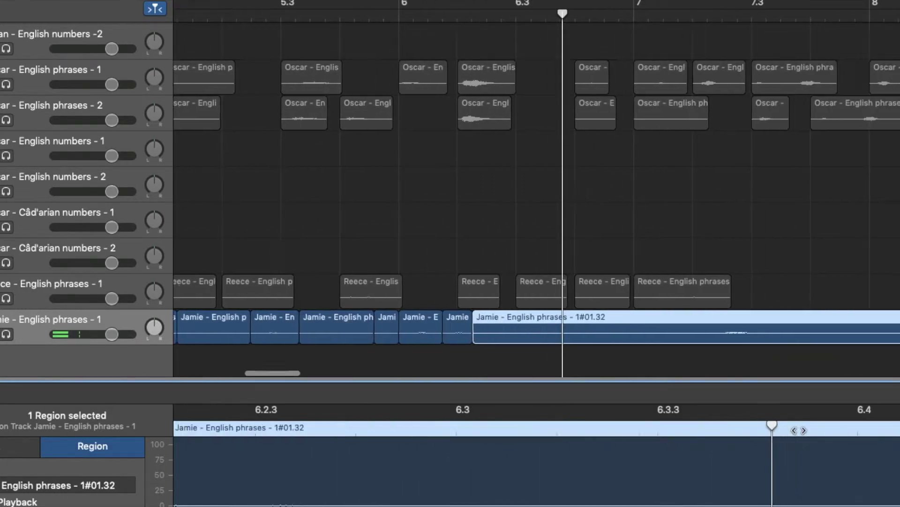
{"action": "key", "text": "super+t"}
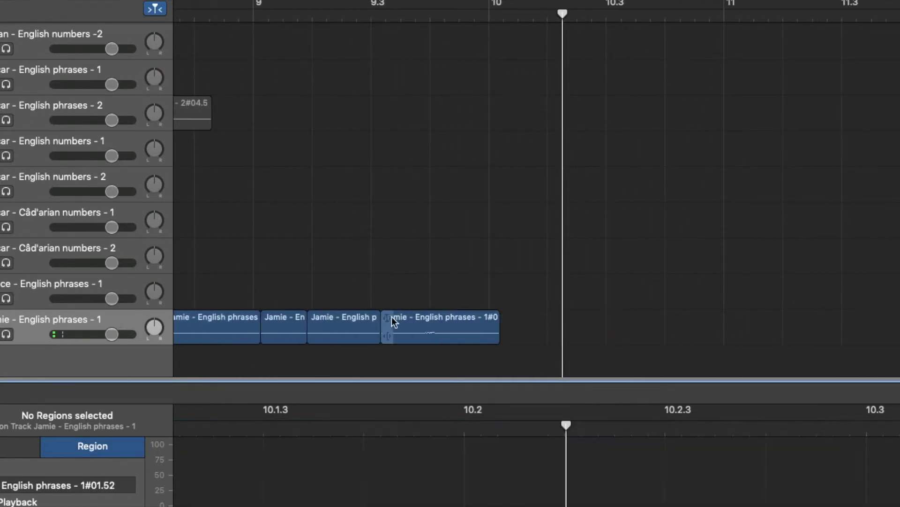
Delete the silent regions between the phrases on the last track, working from bar 9 back to bar 1
{"action": "scroll", "coordinate": [243, 325], "scroll_direction": "left", "scroll_amount": 5}
{"action": "left_click", "coordinate": [412, 328]}
{"action": "scroll", "coordinate": [412, 327], "scroll_direction": "left", "scroll_amount": 3}
{"action": "left_click", "coordinate": [307, 336]}
{"action": "scroll", "coordinate": [308, 336], "scroll_direction": "left", "scroll_amount": 2}
{"action": "left_click", "coordinate": [255, 330]}
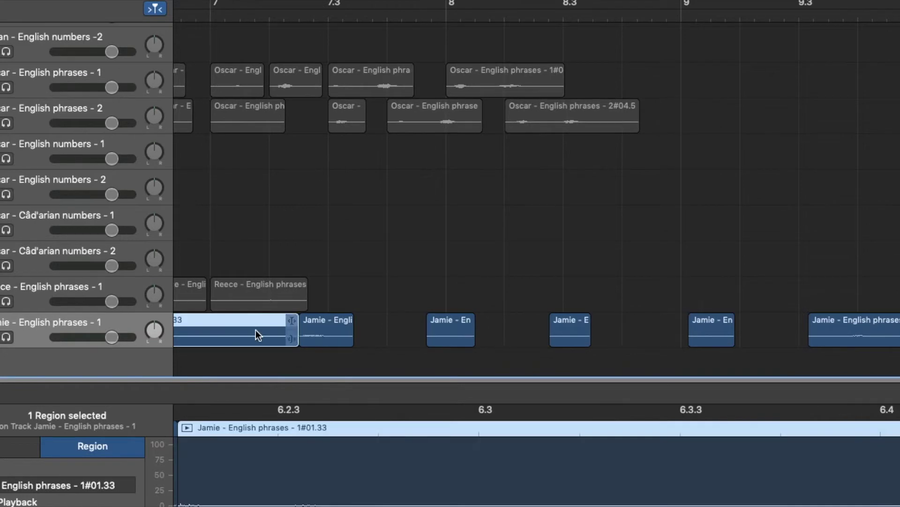
{"action": "scroll", "coordinate": [255, 330], "scroll_direction": "left", "scroll_amount": 4}
{"action": "key", "text": "Delete"}
{"action": "left_click", "coordinate": [271, 337]}
{"action": "scroll", "coordinate": [272, 337], "scroll_direction": "left", "scroll_amount": 3}
{"action": "left_click", "coordinate": [281, 337]}
{"action": "scroll", "coordinate": [282, 338], "scroll_direction": "left", "scroll_amount": 3}
{"action": "left_click", "coordinate": [215, 342]}
{"action": "left_click", "coordinate": [215, 342]}
{"action": "scroll", "coordinate": [196, 342], "scroll_direction": "left", "scroll_amount": 3}
{"action": "left_click", "coordinate": [196, 342]}
{"action": "scroll", "coordinate": [276, 334], "scroll_direction": "left", "scroll_amount": 3}
{"action": "left_click", "coordinate": [276, 335]}
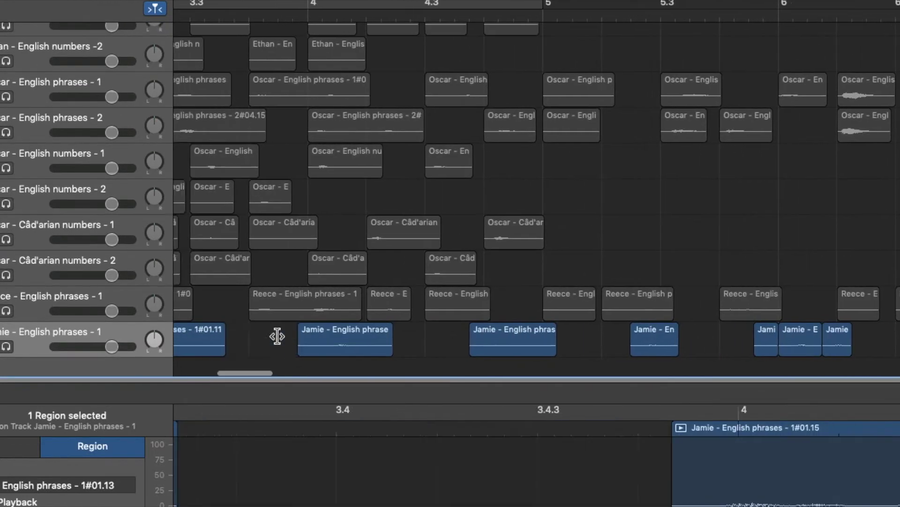
{"action": "scroll", "coordinate": [303, 328], "scroll_direction": "left", "scroll_amount": 4}
{"action": "scroll", "coordinate": [303, 327], "scroll_direction": "left", "scroll_amount": 4}
{"action": "left_click", "coordinate": [334, 343]}
{"action": "scroll", "coordinate": [334, 342], "scroll_direction": "left", "scroll_amount": 4}
Move the first six phrases on the last track to start at 1, 1.4, 2.2, 3, 3.3 and 4
{"action": "left_click_drag", "start_coordinate": [371, 343], "coordinate": [242, 342]}
{"action": "left_click_drag", "start_coordinate": [523, 347], "coordinate": [390, 351]}
{"action": "left_click_drag", "start_coordinate": [706, 347], "coordinate": [516, 349]}
{"action": "left_click_drag", "start_coordinate": [891, 347], "coordinate": [670, 353]}
{"action": "scroll", "coordinate": [742, 345], "scroll_direction": "right", "scroll_amount": 4}
{"action": "left_click_drag", "start_coordinate": [742, 340], "coordinate": [463, 356]}
{"action": "scroll", "coordinate": [462, 356], "scroll_direction": "right", "scroll_amount": 5}
{"action": "left_click_drag", "start_coordinate": [594, 347], "coordinate": [271, 352]}
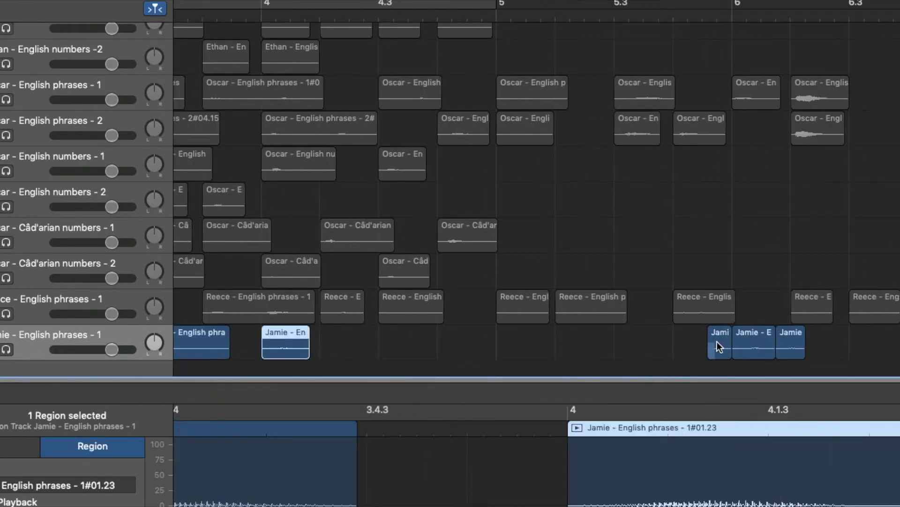
Move the remaining phrases on the last track earlier to start at 4.2, 4.3, 4.4, 5, 5.2, 5.3, 5.4 and 6
{"action": "left_click_drag", "start_coordinate": [718, 347], "coordinate": [331, 361]}
{"action": "left_click_drag", "start_coordinate": [749, 342], "coordinate": [396, 356]}
{"action": "scroll", "coordinate": [742, 344], "scroll_direction": "right", "scroll_amount": 5}
{"action": "left_click_drag", "start_coordinate": [709, 343], "coordinate": [241, 364]}
{"action": "scroll", "coordinate": [418, 346], "scroll_direction": "right", "scroll_amount": 4}
{"action": "scroll", "coordinate": [858, 345], "scroll_direction": "left", "scroll_amount": 4}
{"action": "scroll", "coordinate": [854, 345], "scroll_direction": "right", "scroll_amount": 3}
{"action": "left_click_drag", "start_coordinate": [372, 331], "coordinate": [305, 331]}
{"action": "left_click_drag", "start_coordinate": [502, 326], "coordinate": [358, 325]}
{"action": "left_click_drag", "start_coordinate": [626, 317], "coordinate": [422, 319]}
{"action": "left_click", "coordinate": [457, 259]}
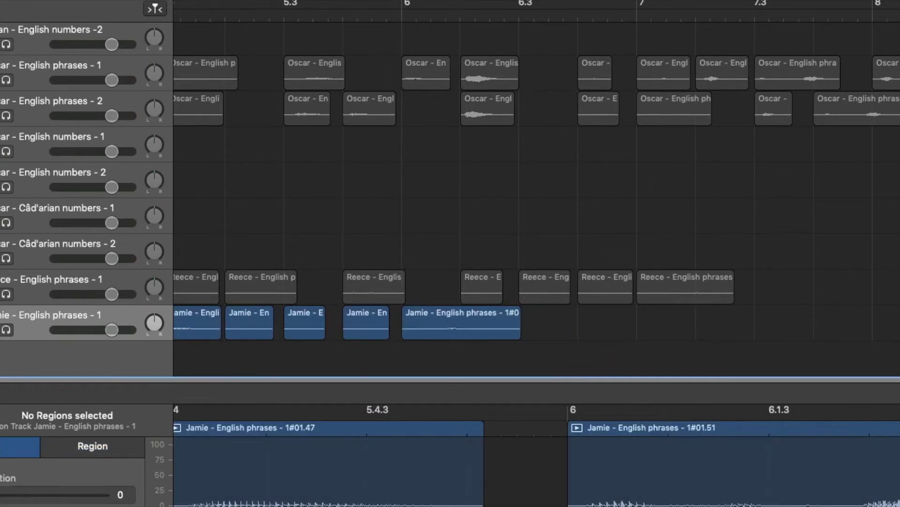
Play back the last track to check its clips and extend the end of the phrase that starts at 4.4
{"action": "key", "text": "space"}
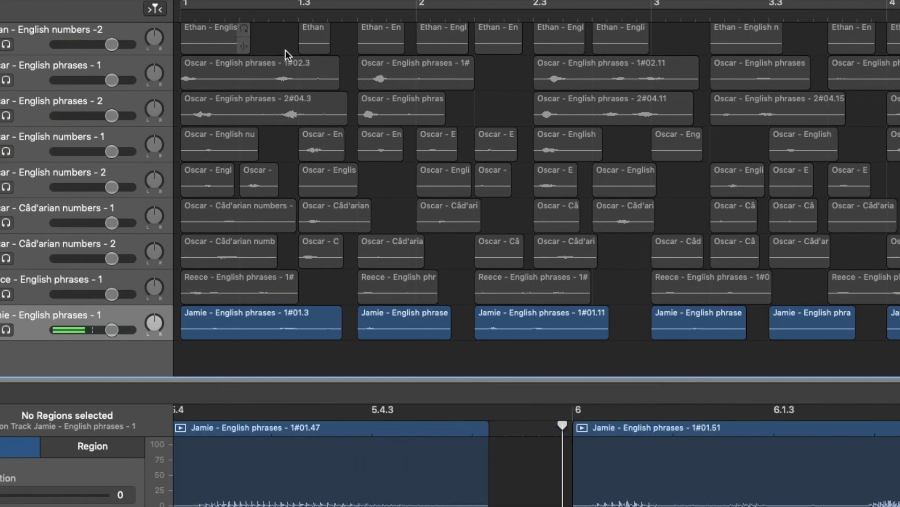
{"action": "scroll", "coordinate": [309, 419], "scroll_direction": "left", "scroll_amount": 10}
{"action": "key", "text": "c"}
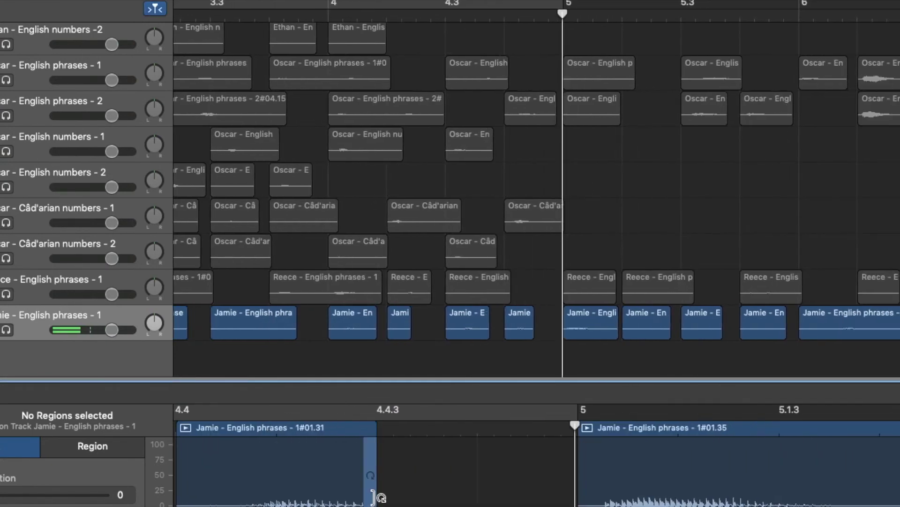
{"action": "left_click_drag", "start_coordinate": [377, 432], "coordinate": [377, 433]}
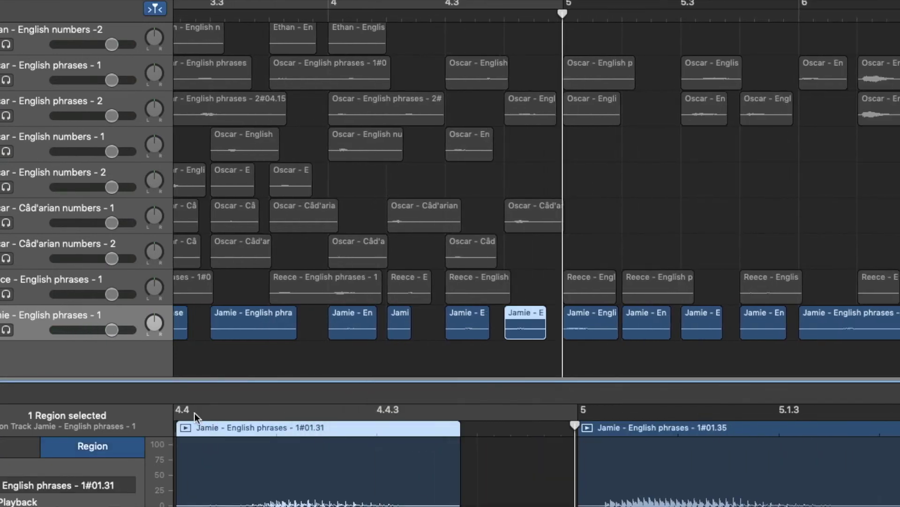
{"action": "scroll", "coordinate": [664, 327], "scroll_direction": "left", "scroll_amount": 10}
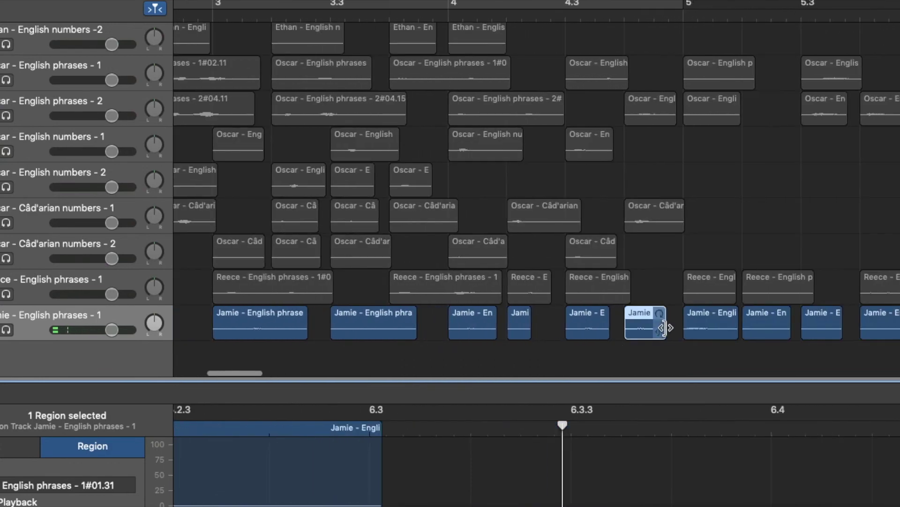